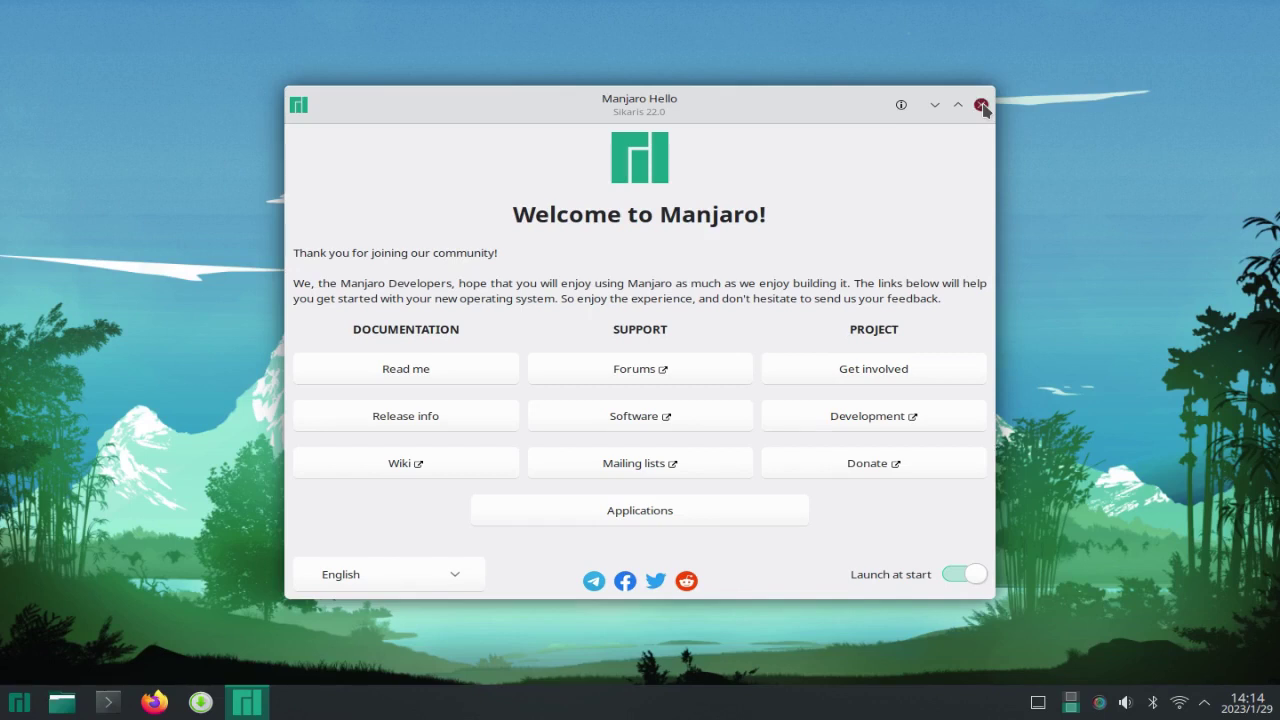
# Step: Close the Manjaro Hello window and open the keyboard layouts page in System Settings
pyautogui.click(981, 105)
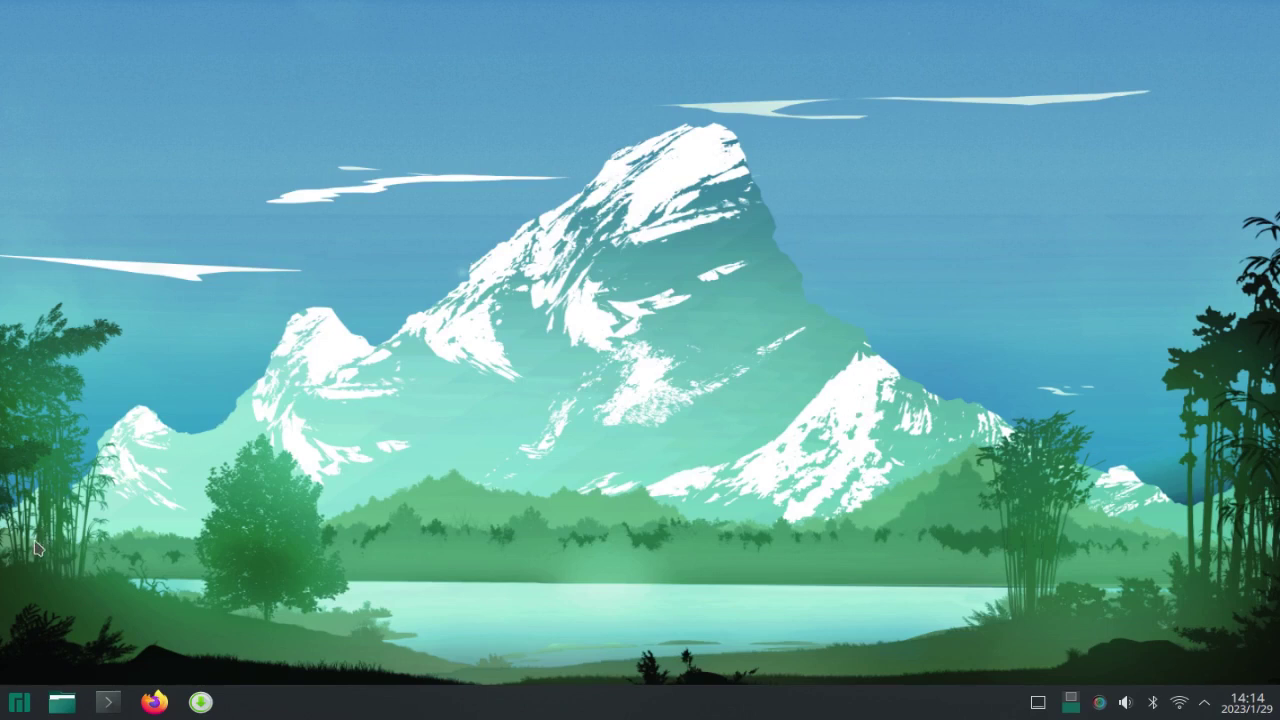
pyautogui.click(19, 704)
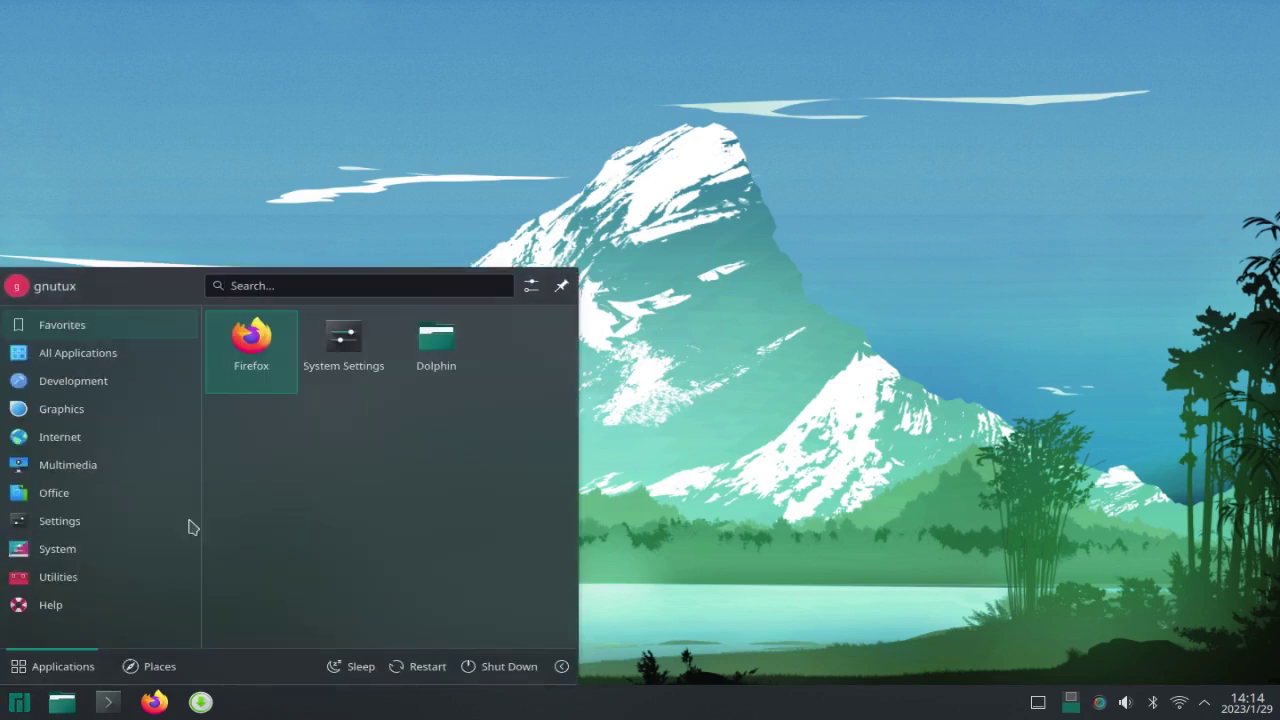
pyautogui.click(333, 349)
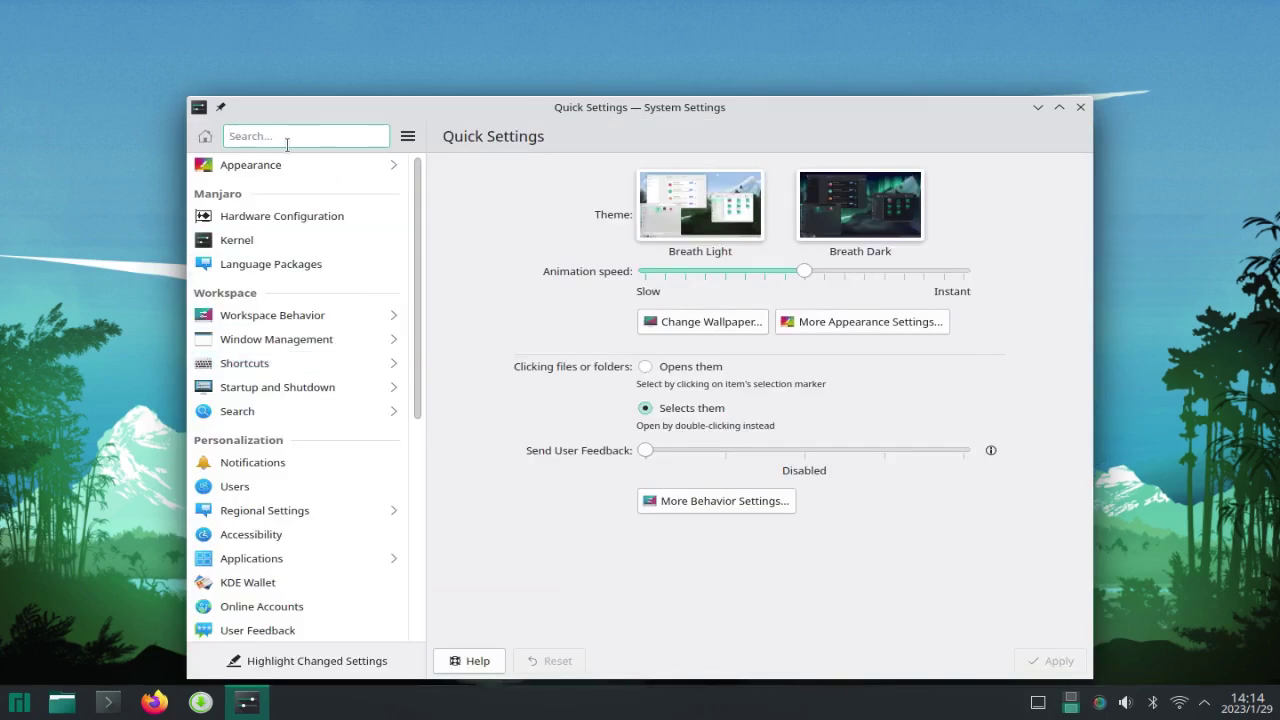
pyautogui.write('key')
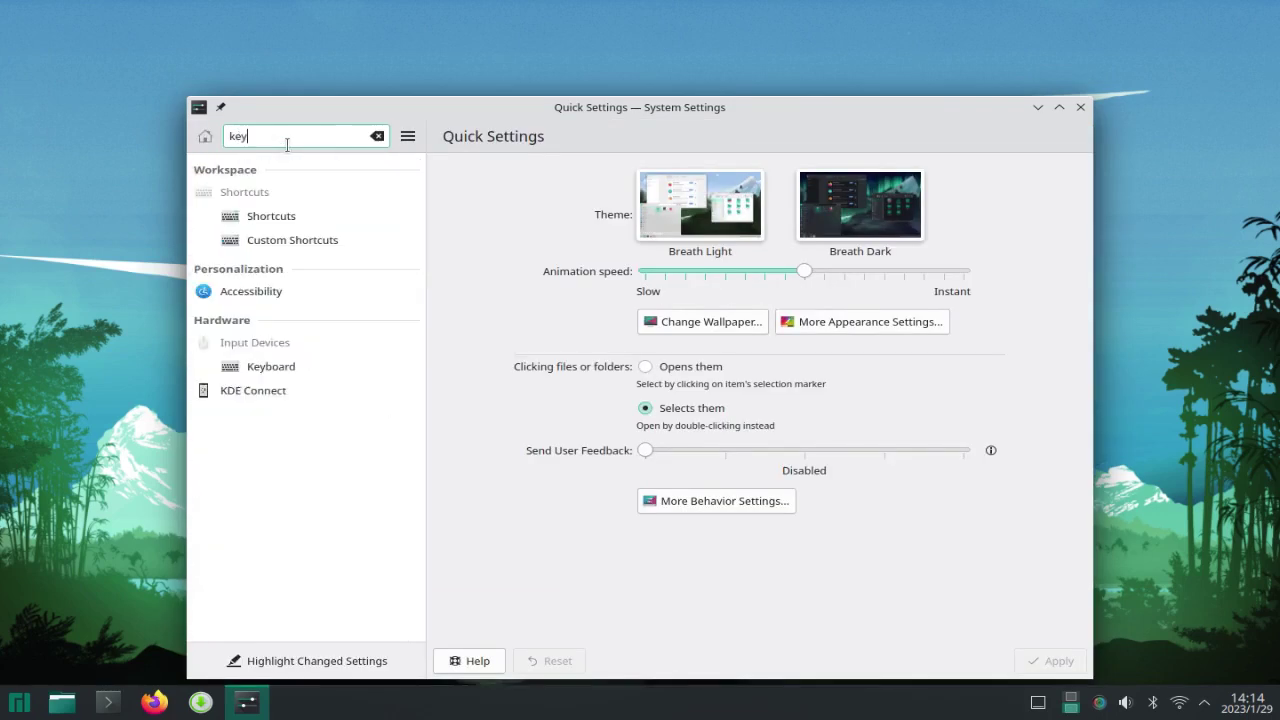
pyautogui.click(276, 366)
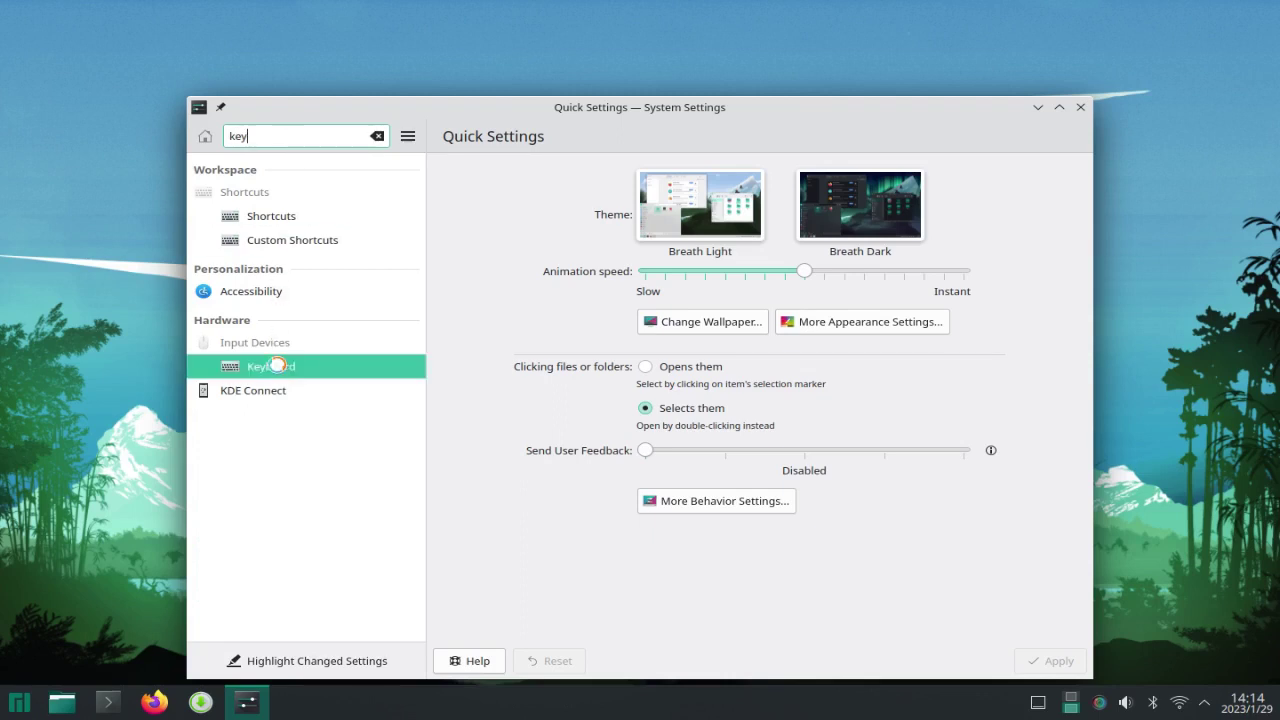
pyautogui.click(539, 170)
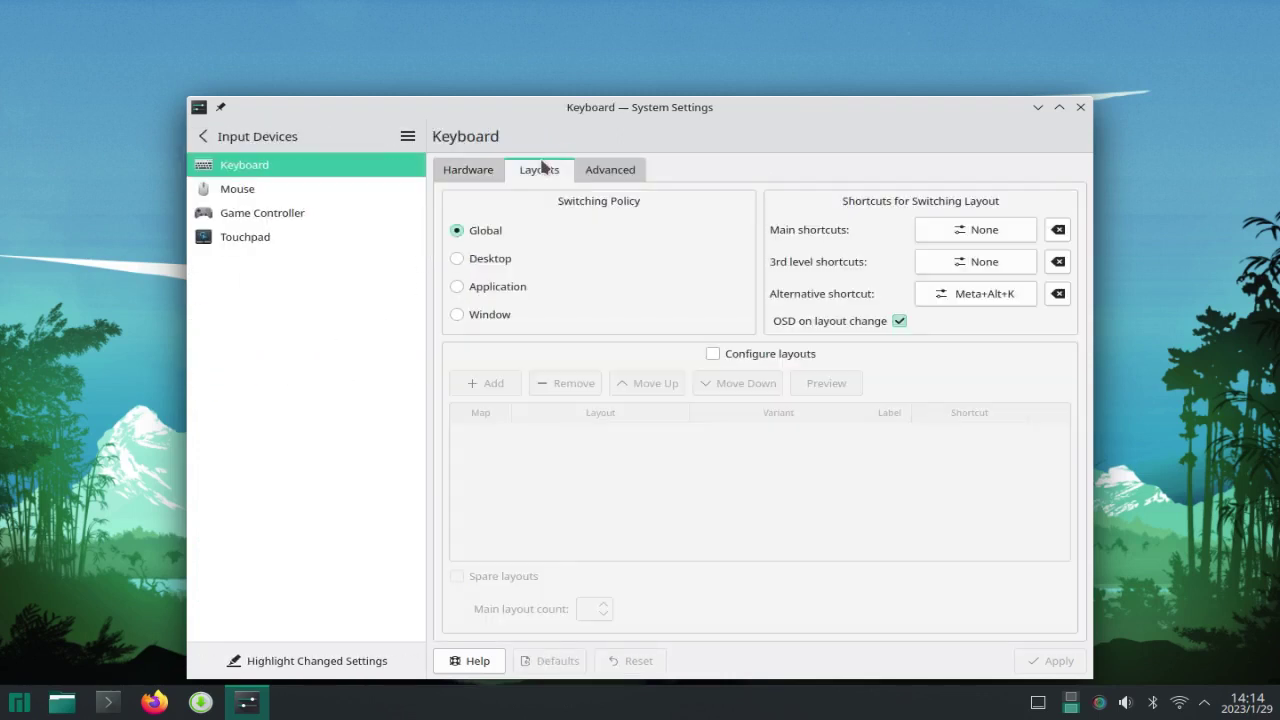
# Step: Enable keyboard layout configuration and replace the English (US) layout with French (Mali, alt.)
pyautogui.click(712, 354)
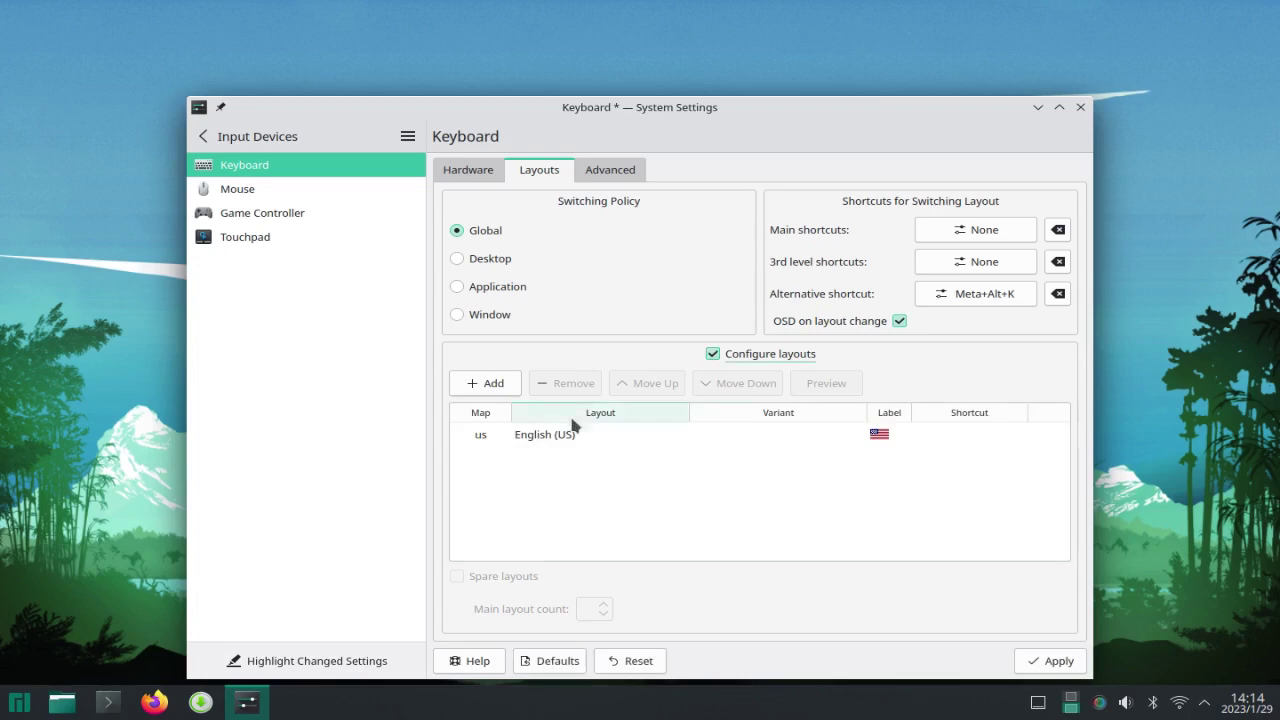
pyautogui.click(486, 383)
pyautogui.write('fren')
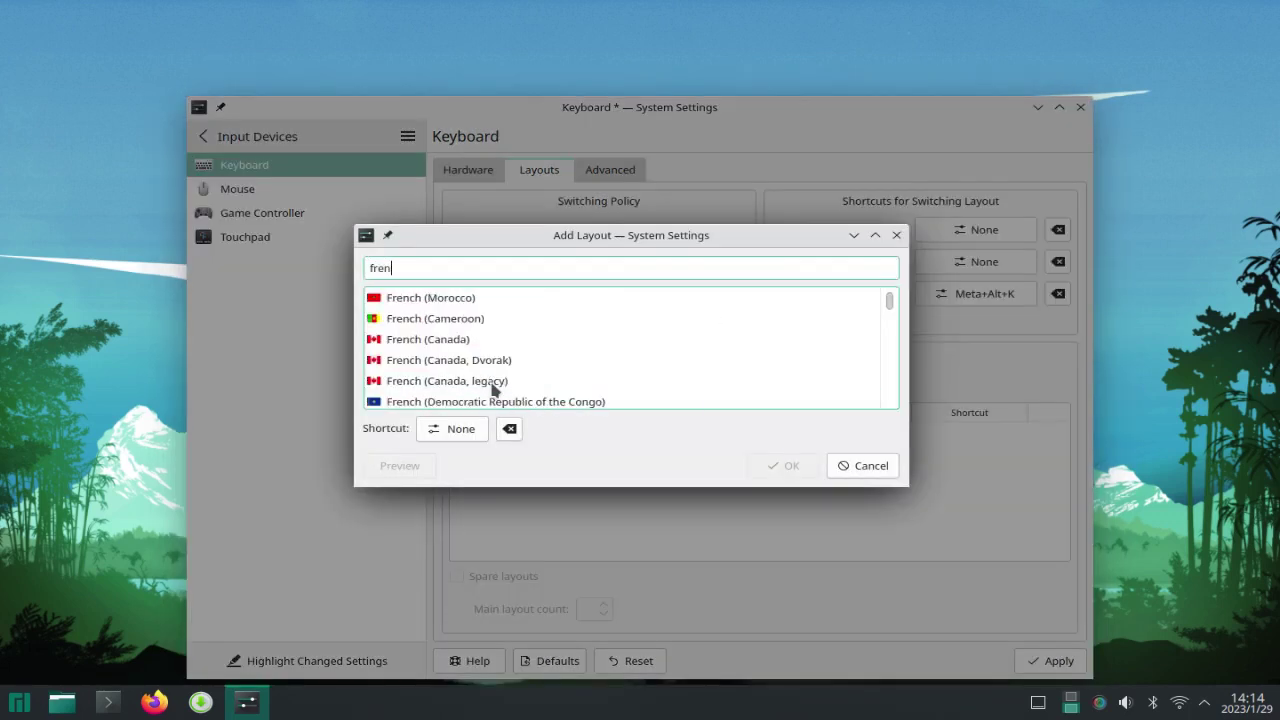
pyautogui.scroll(-10, 486, 337)
pyautogui.click(476, 359)
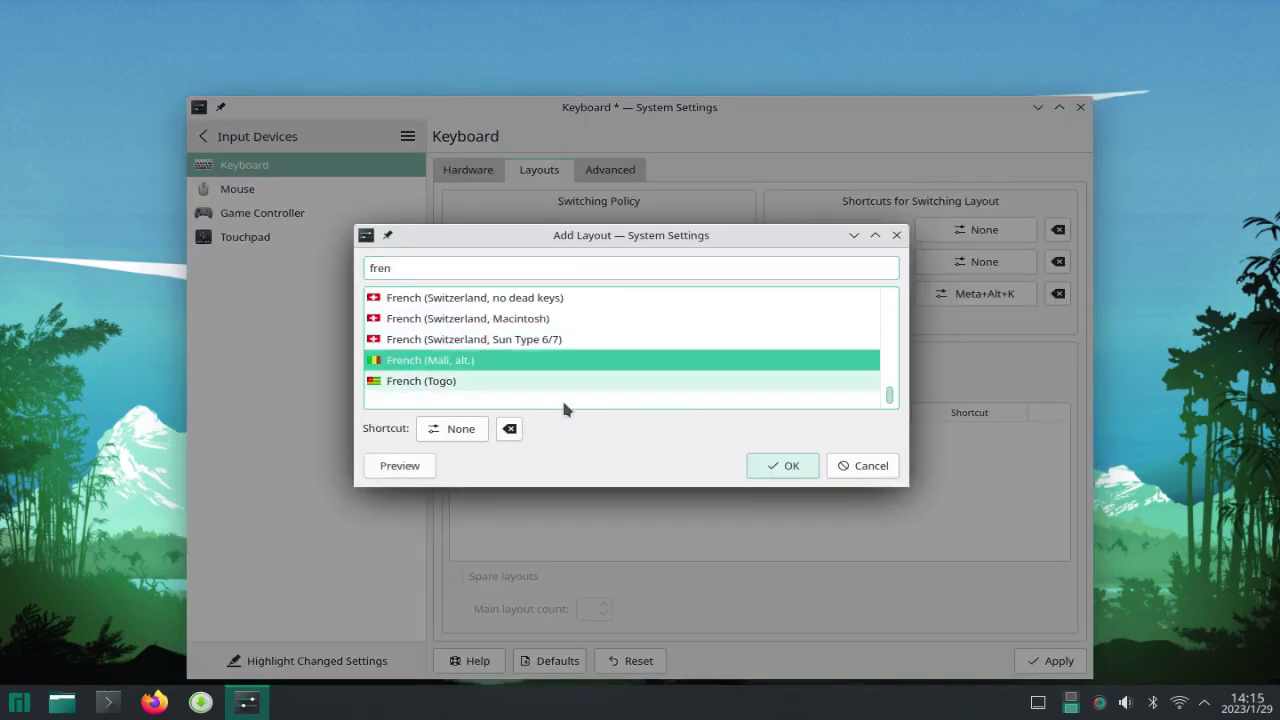
pyautogui.click(782, 465)
pyautogui.click(597, 434)
pyautogui.click(565, 383)
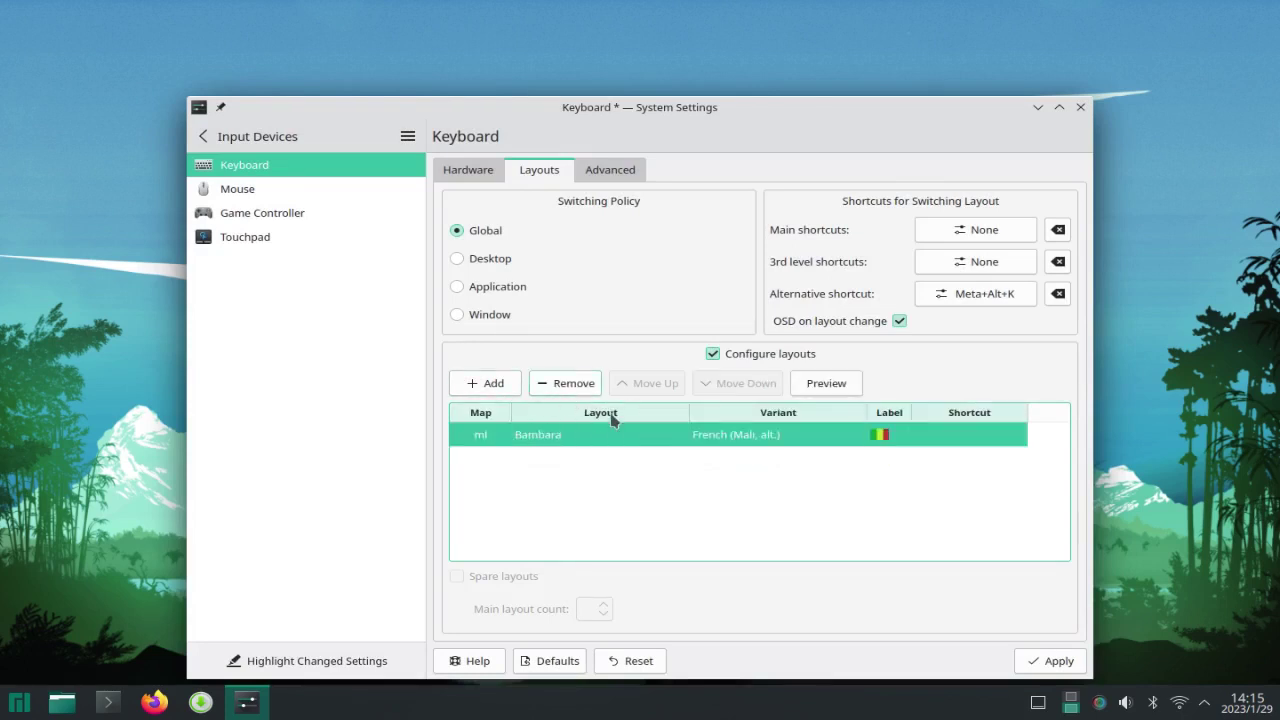
# Step: Add the Arabic (Morocco) keyboard layout and apply the layout changes
pyautogui.click(490, 384)
pyautogui.write('arabi')
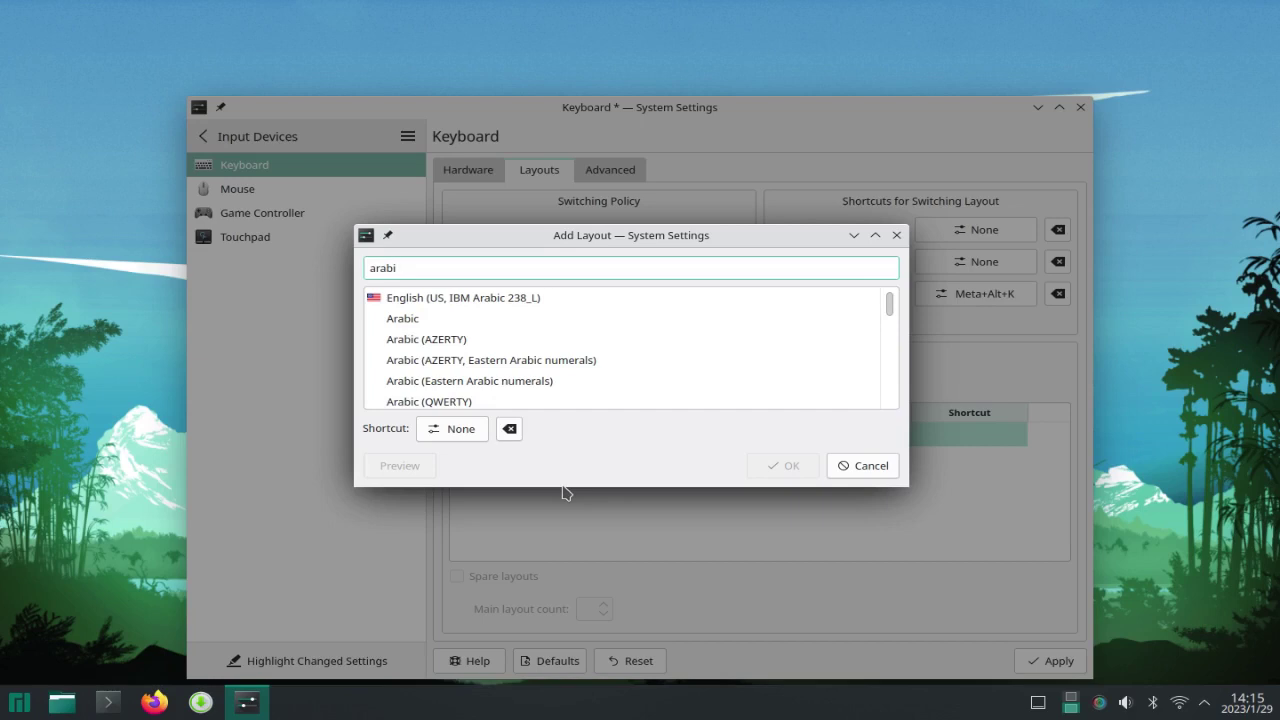
pyautogui.scroll(-6, 463, 337)
pyautogui.click(463, 339)
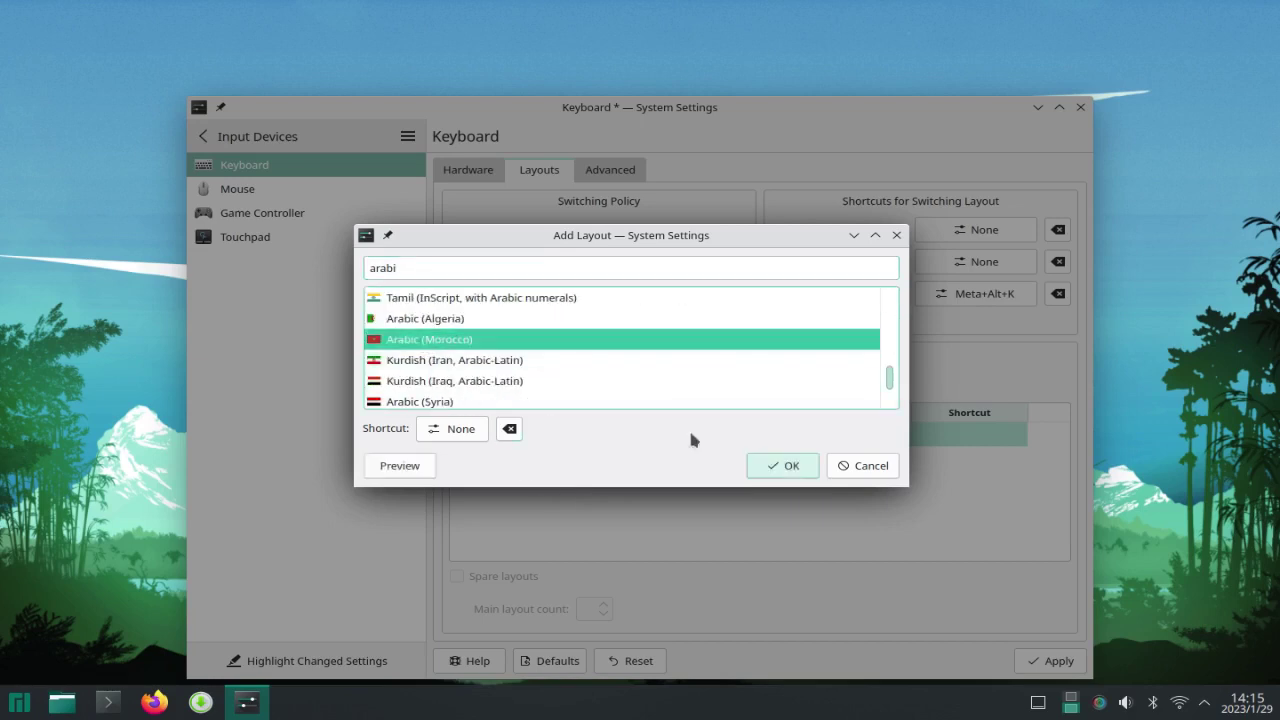
pyautogui.click(772, 463)
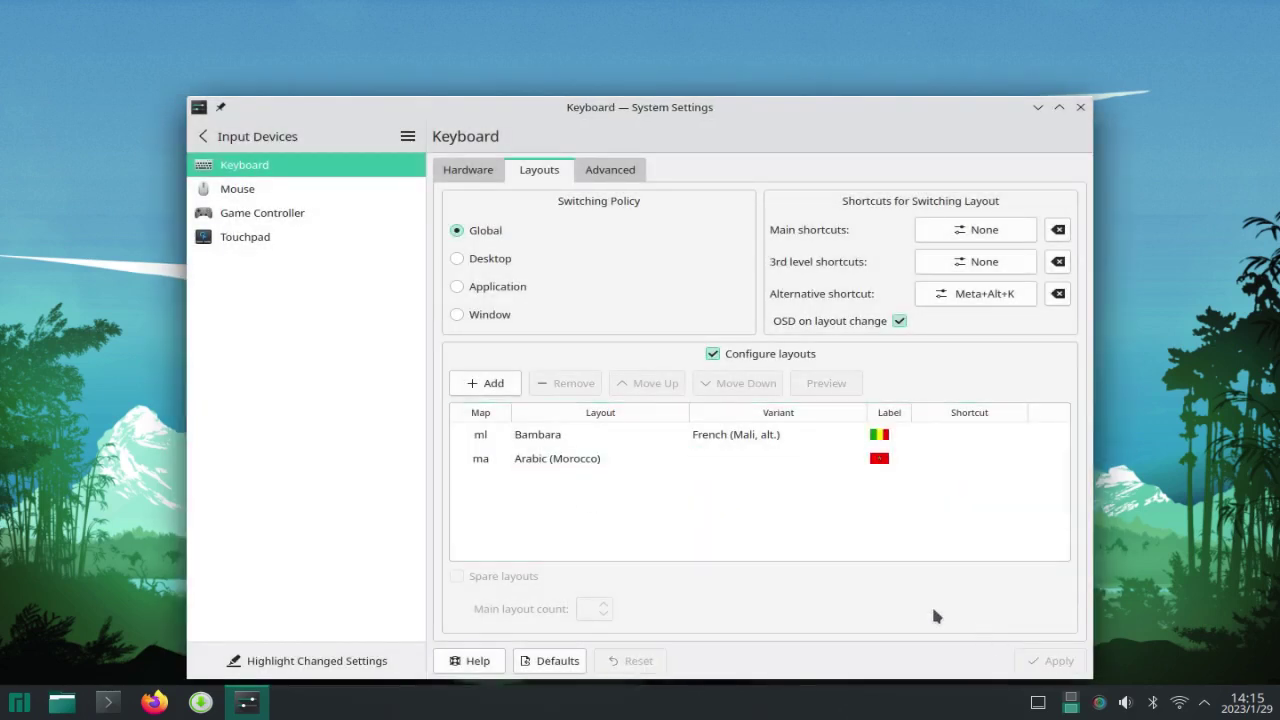
# Step: Enable the advanced keyboard options, apply Alt+Shift for switching to another layout, and close the keyboard settings
pyautogui.click(611, 176)
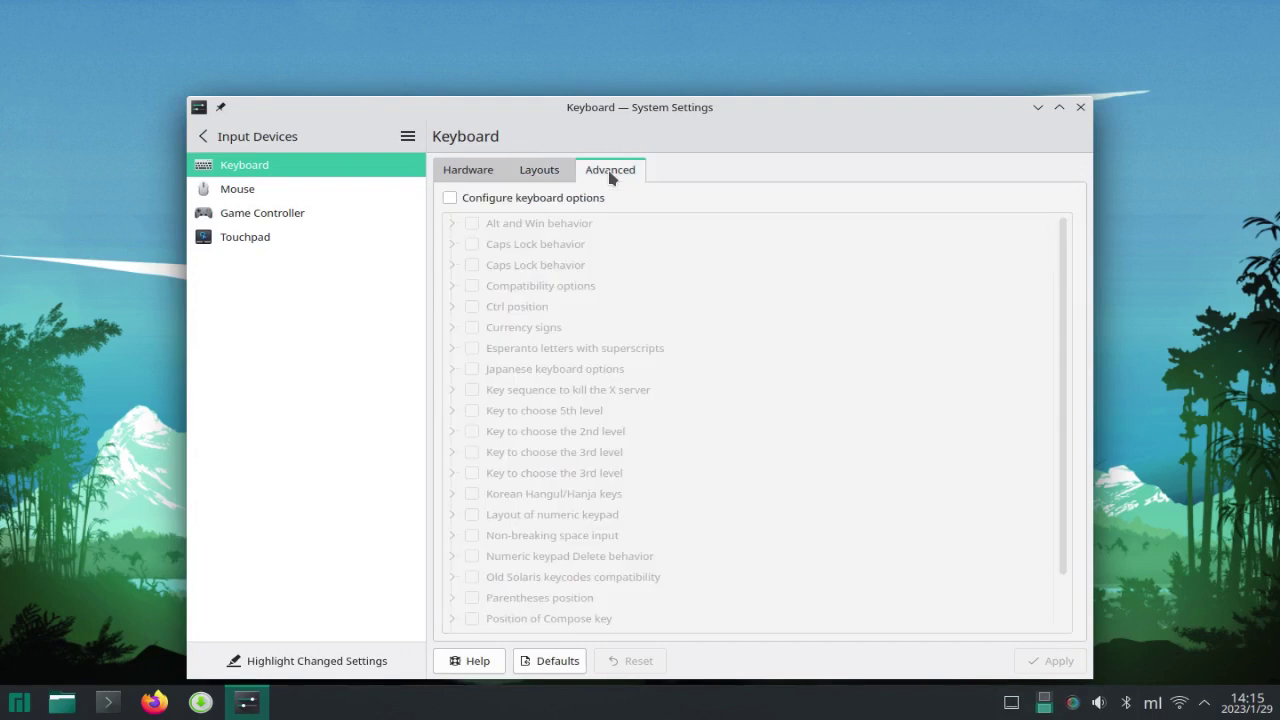
pyautogui.click(500, 200)
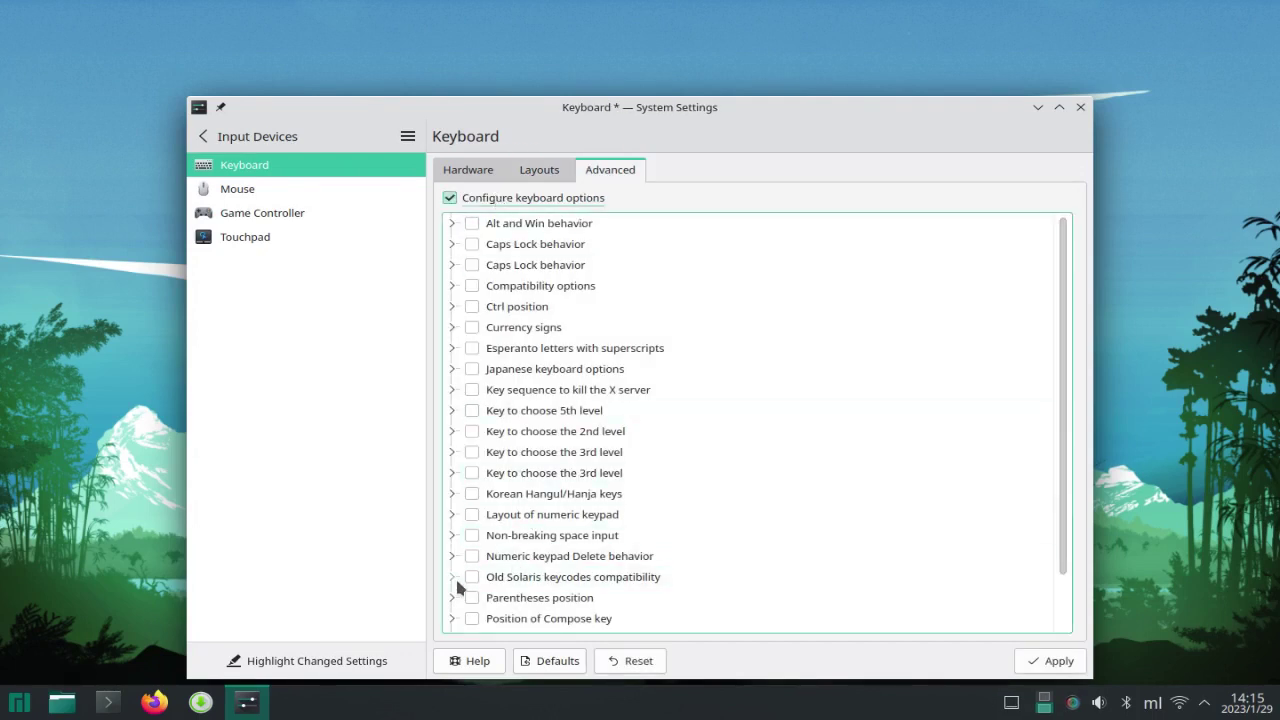
pyautogui.scroll(-1, 456, 584)
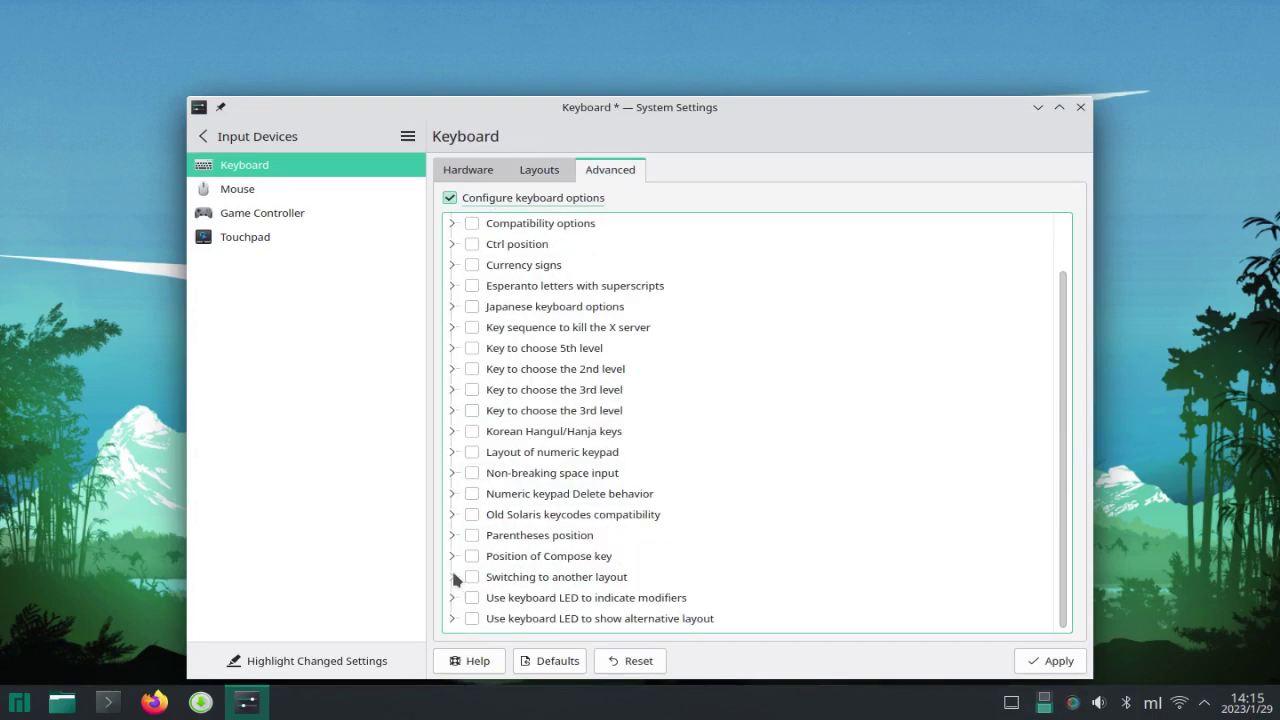
pyautogui.click(451, 577)
pyautogui.scroll(-2, 453, 570)
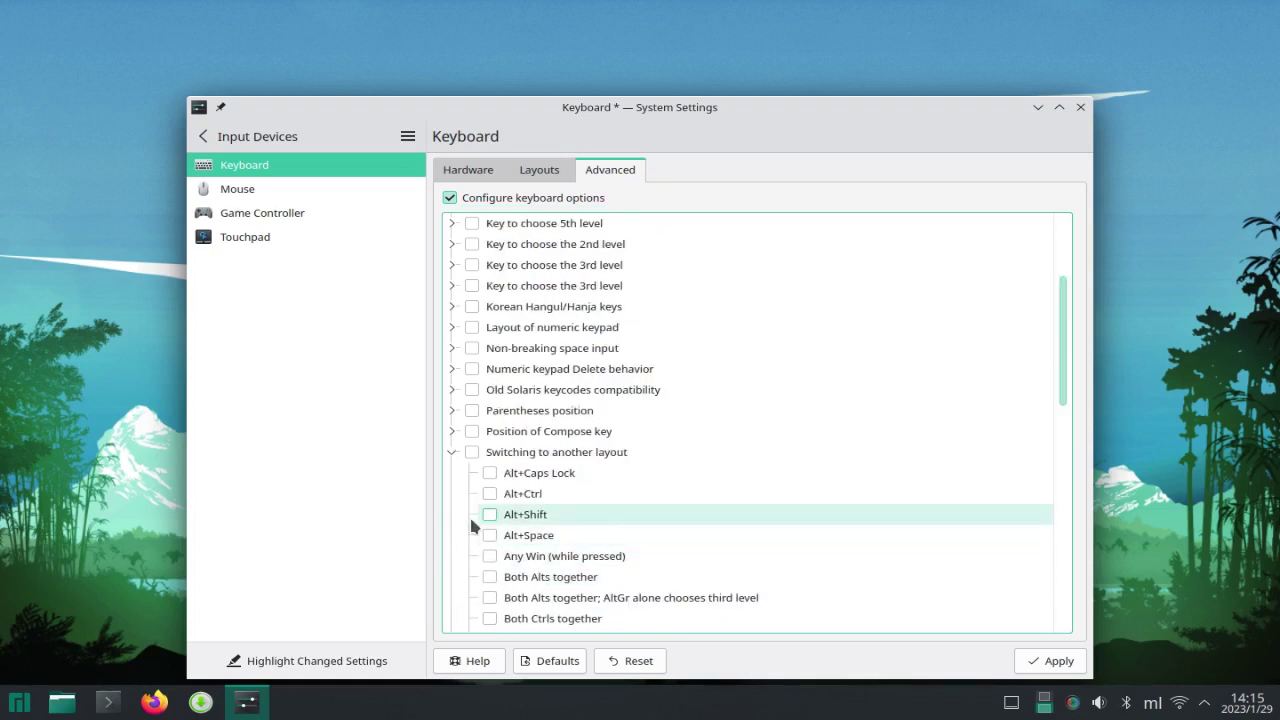
pyautogui.click(490, 516)
pyautogui.click(1040, 664)
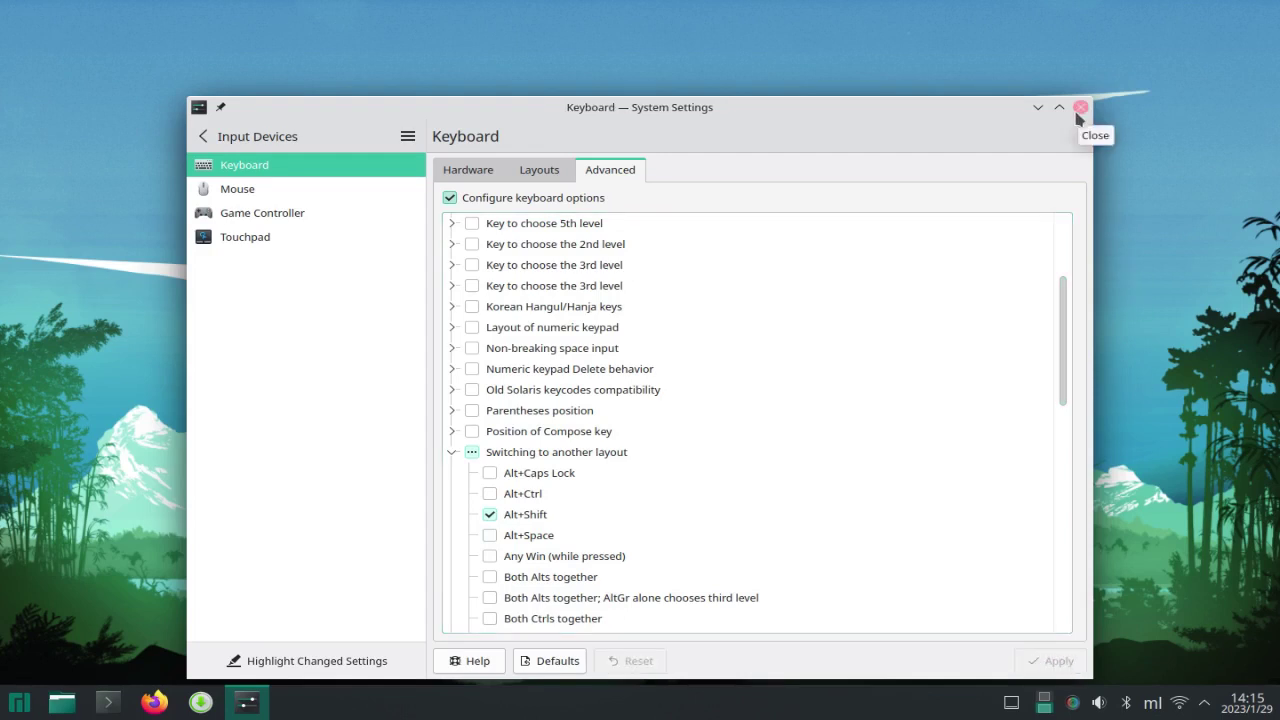
pyautogui.click(550, 172)
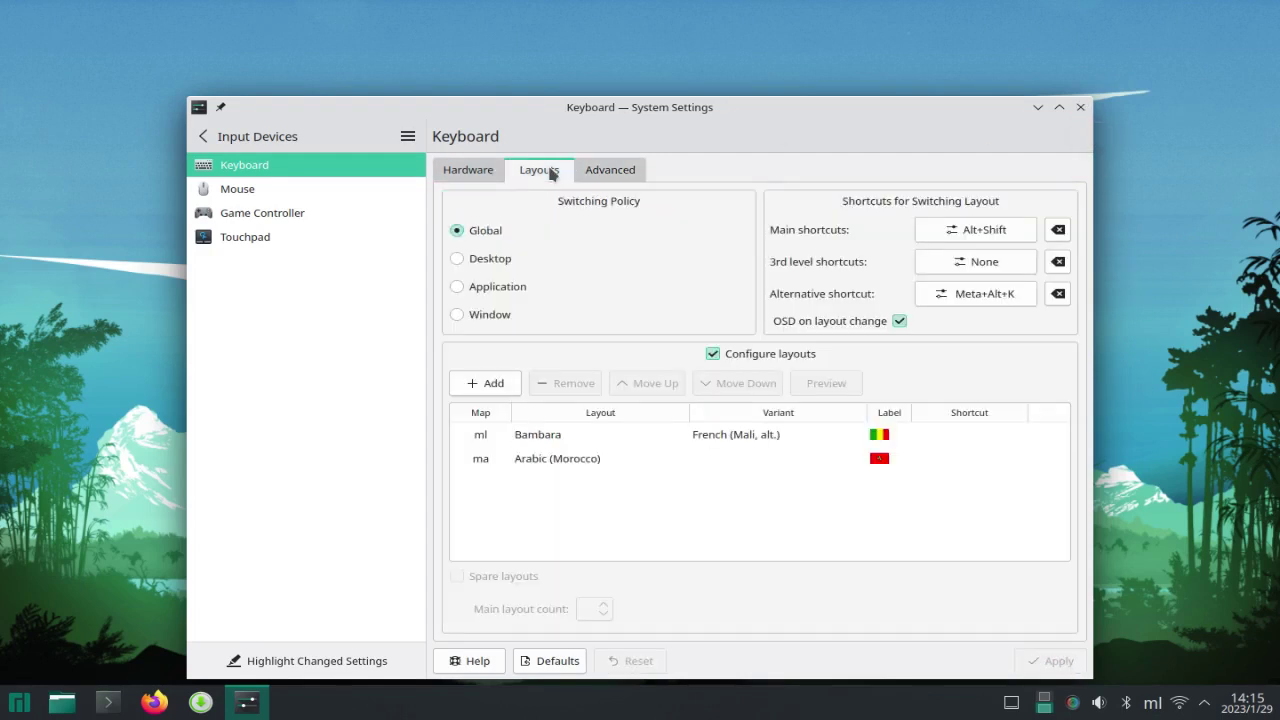
pyautogui.click(467, 171)
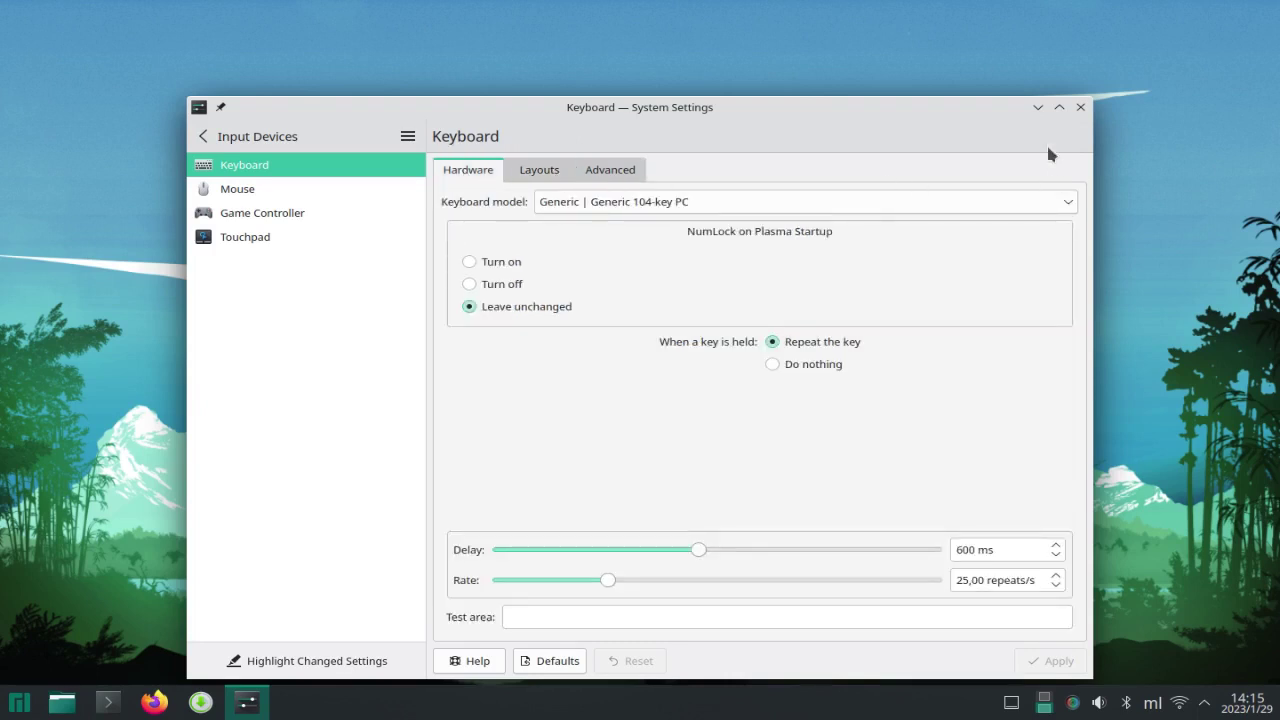
pyautogui.click(1080, 108)
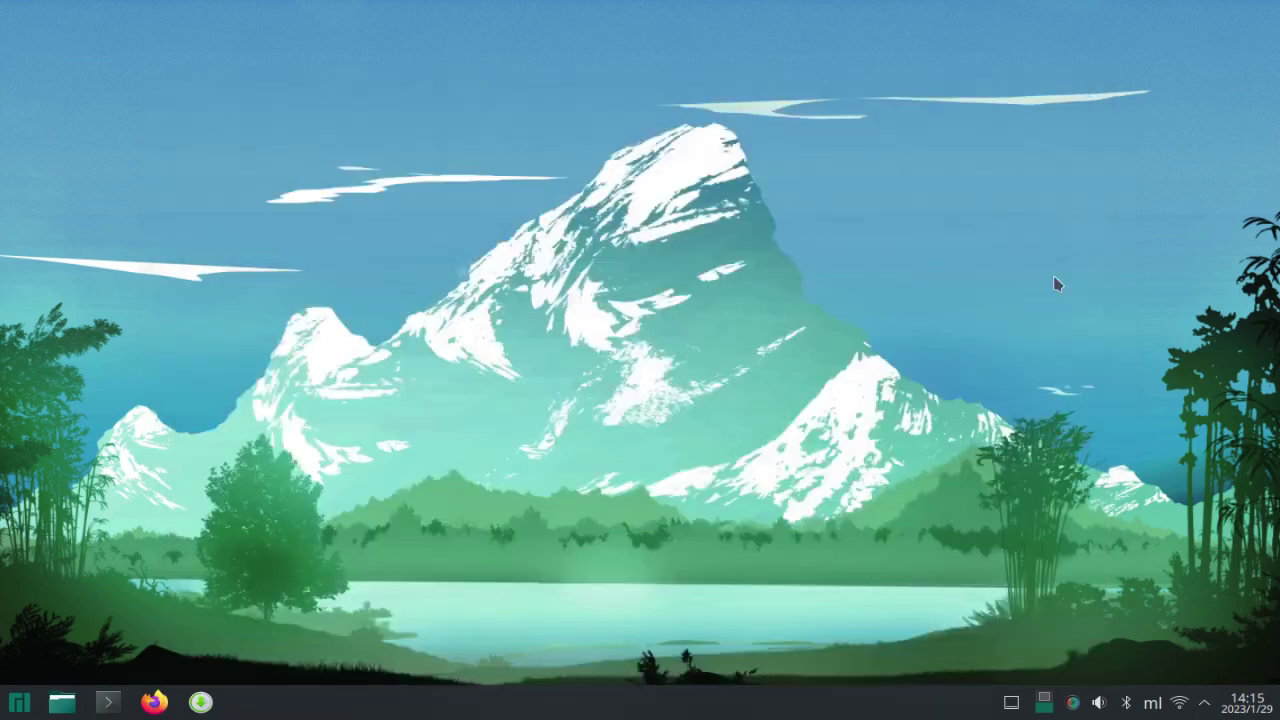
# Step: Set the keyboard layout indicator's display style to the flag without a label, and try switching layouts with it
pyautogui.rightClick(1155, 708)
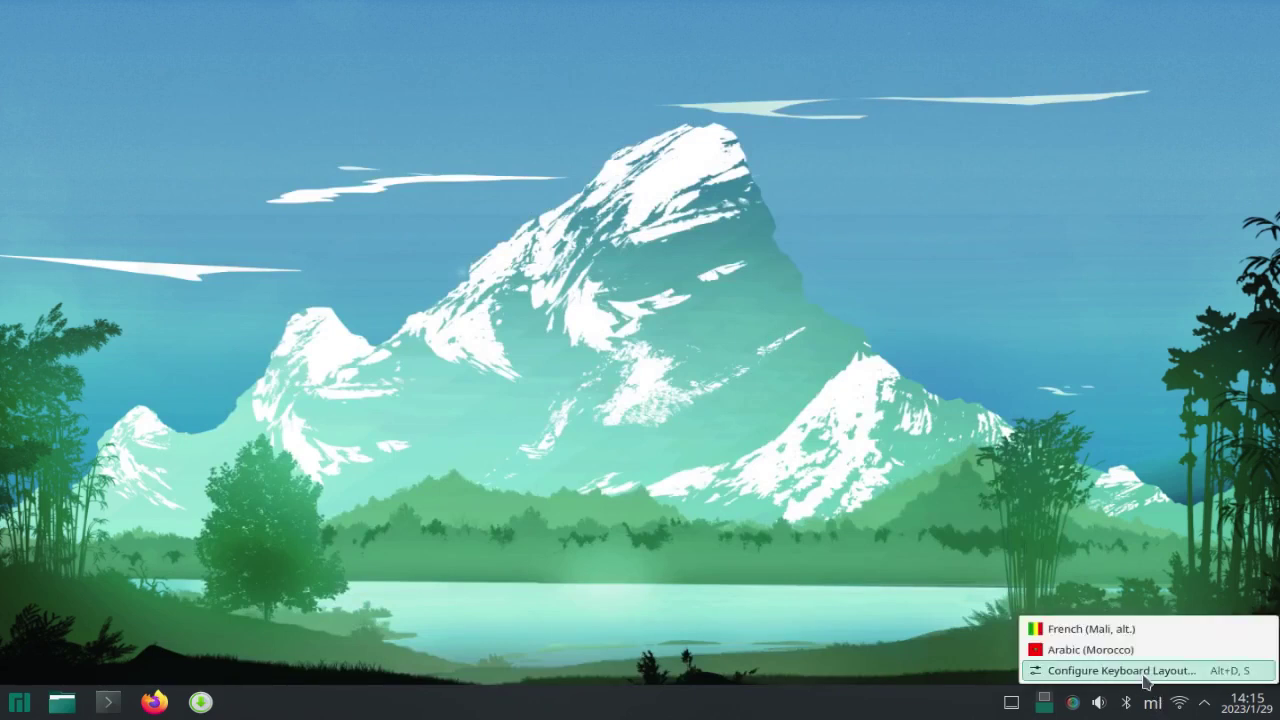
pyautogui.click(1142, 672)
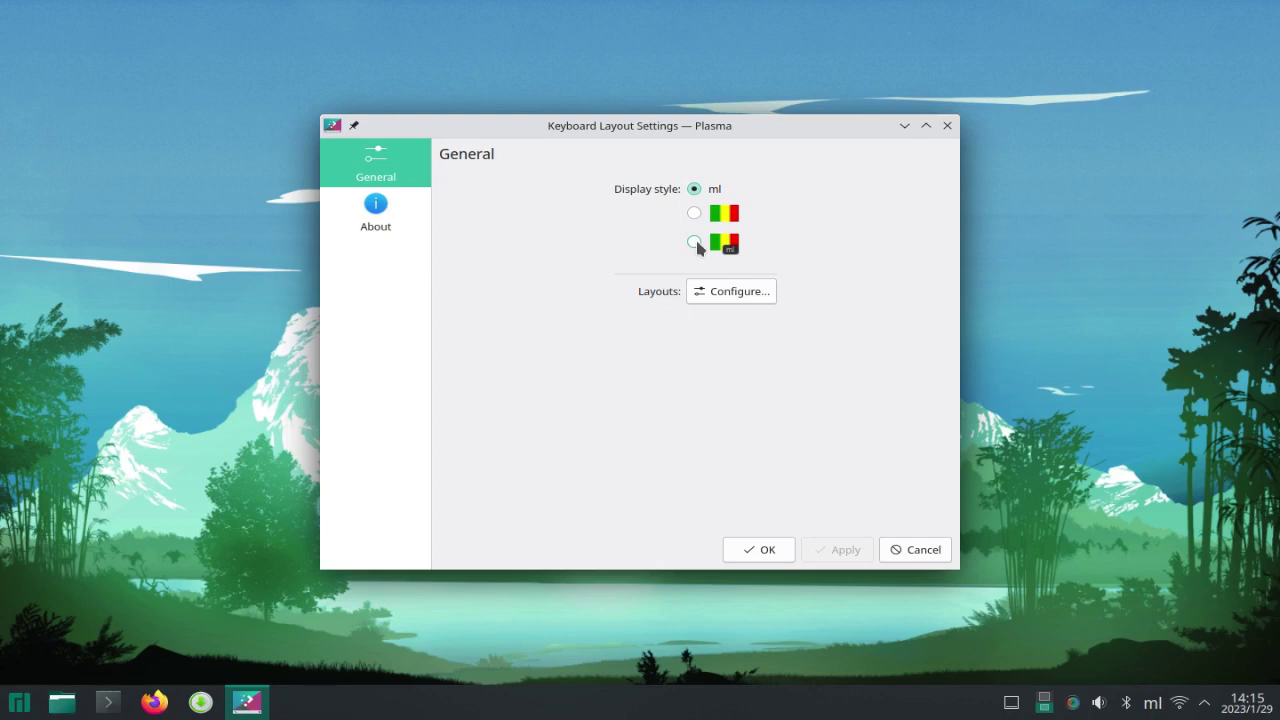
pyautogui.click(694, 214)
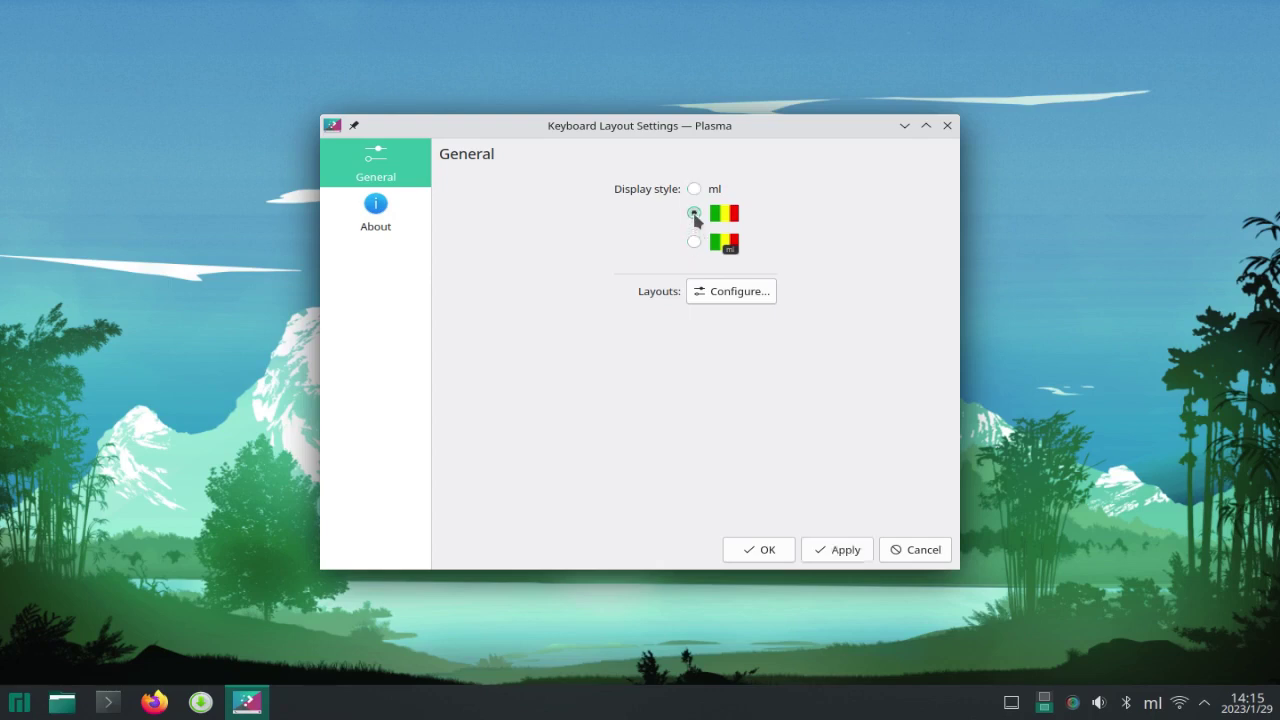
pyautogui.click(838, 552)
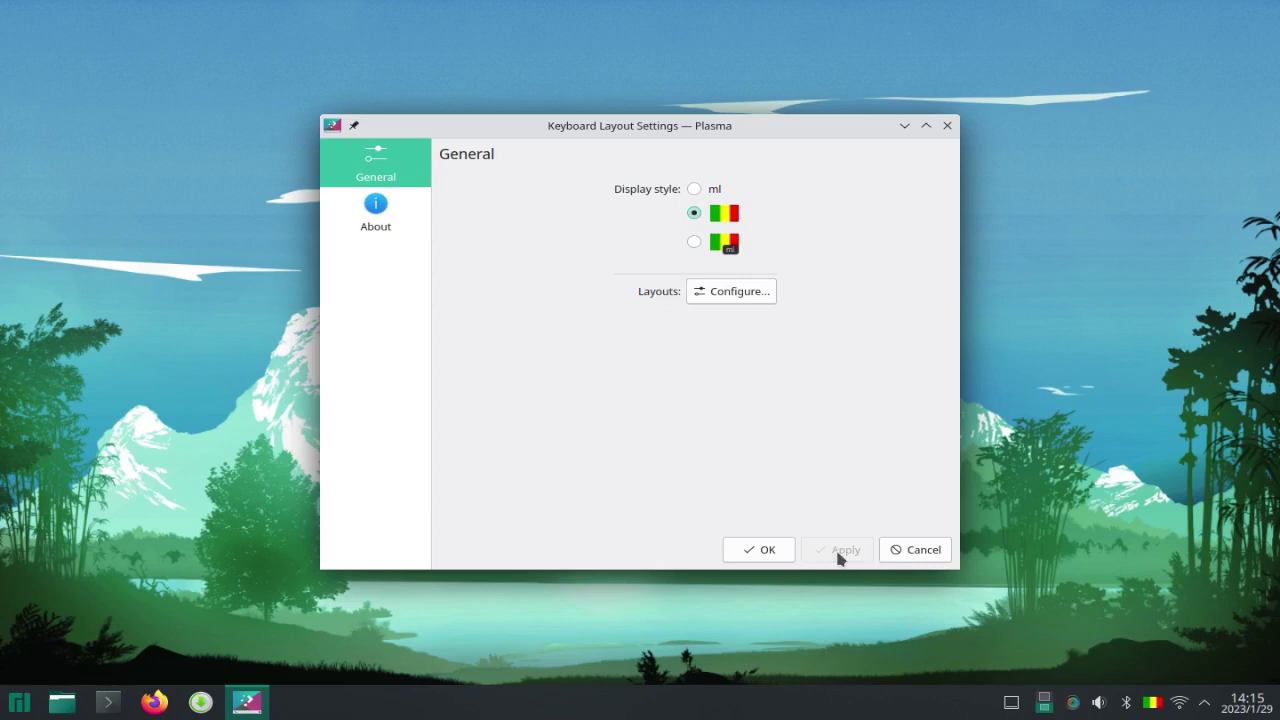
pyautogui.click(767, 550)
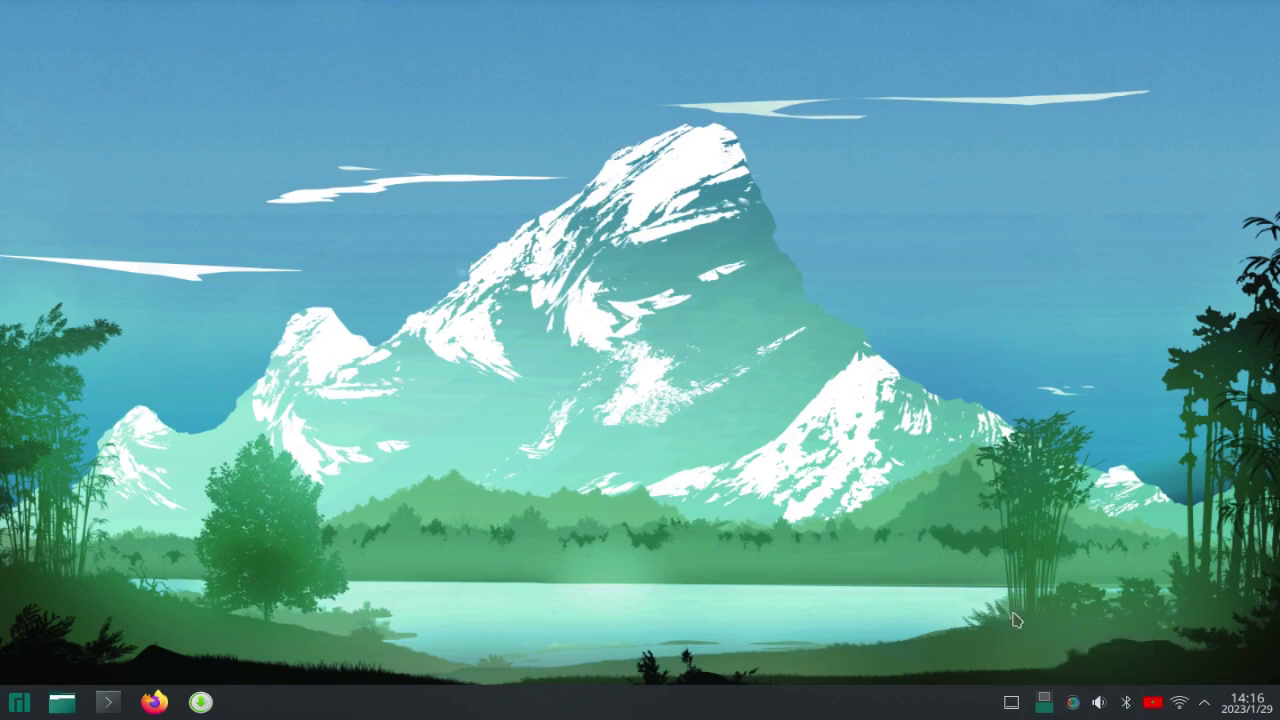
pyautogui.click(1150, 704)
# Step: Delete Desktop 2 in the virtual desktops configuration, cancelling the pager's alternative widgets, and close the settings
pyautogui.rightClick(1043, 705)
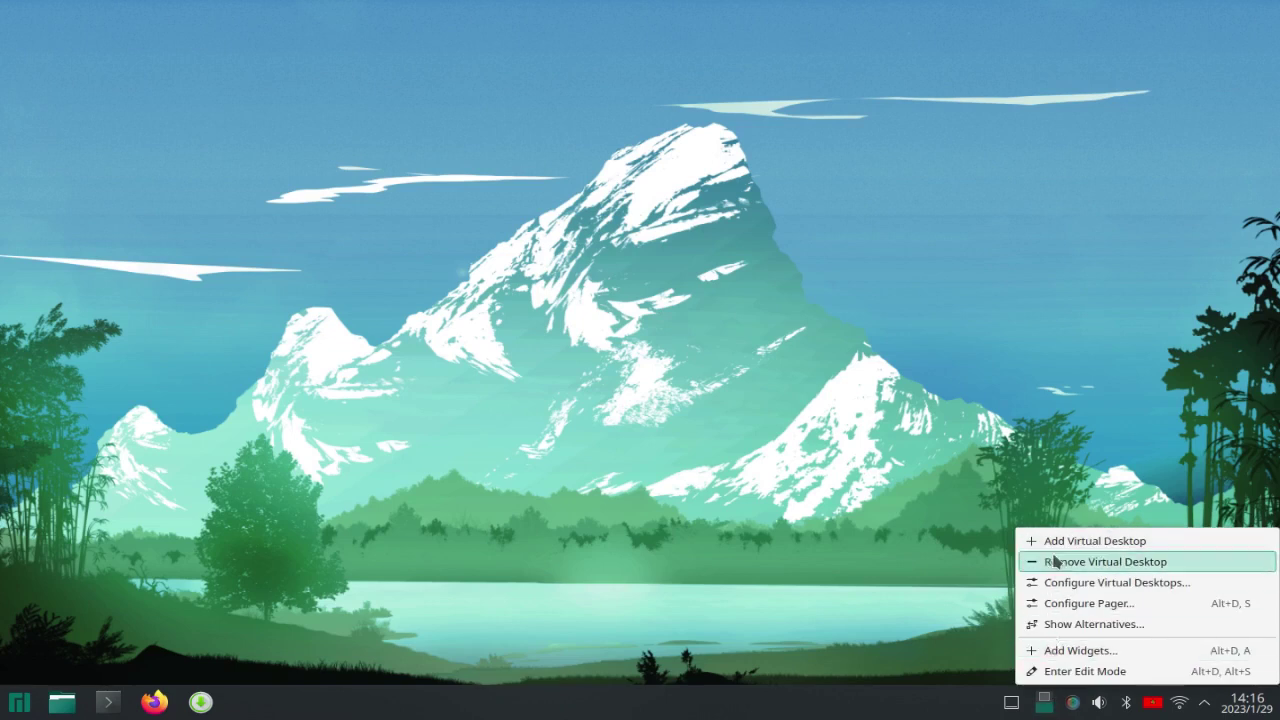
pyautogui.click(1072, 627)
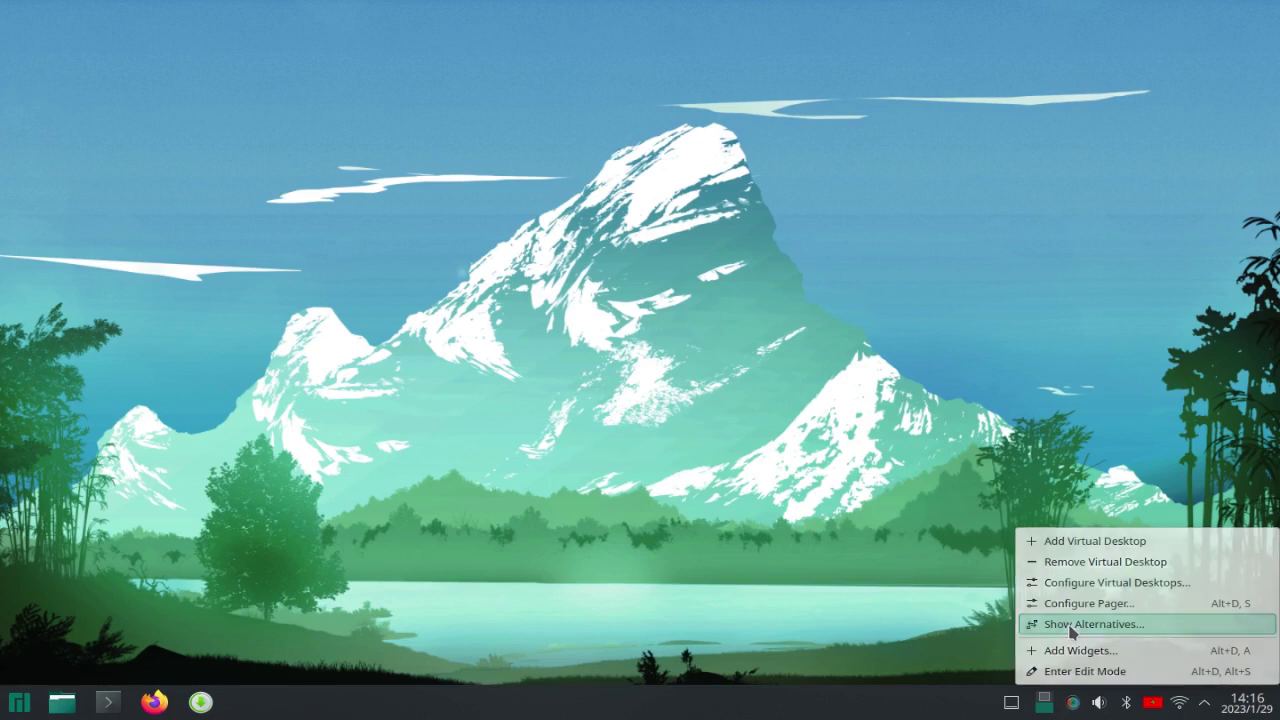
pyautogui.rightClick(1048, 705)
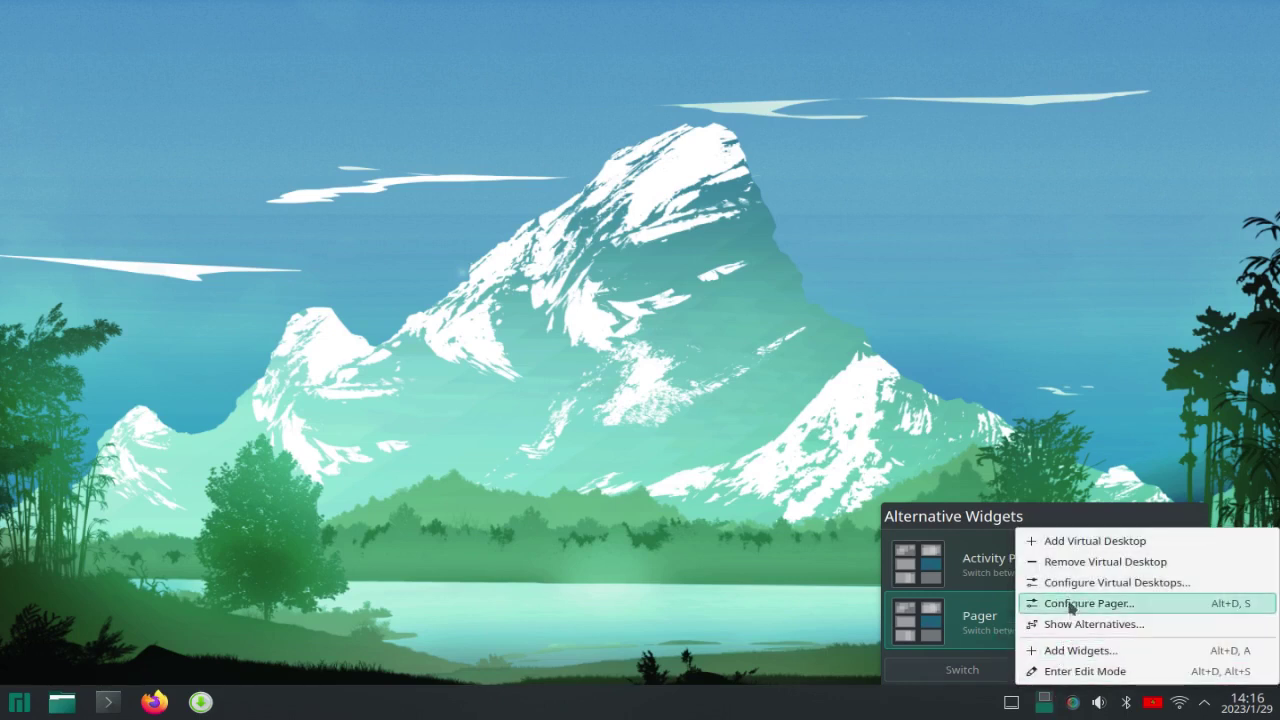
pyautogui.click(1069, 584)
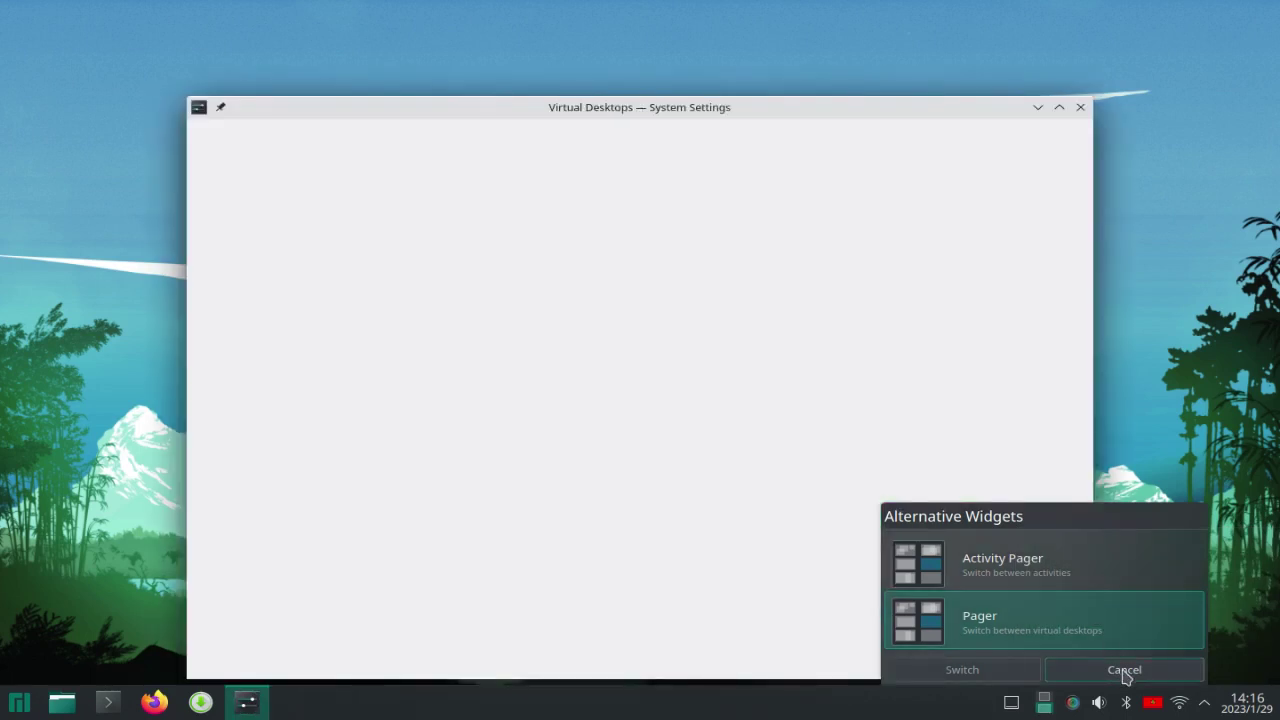
pyautogui.click(1124, 672)
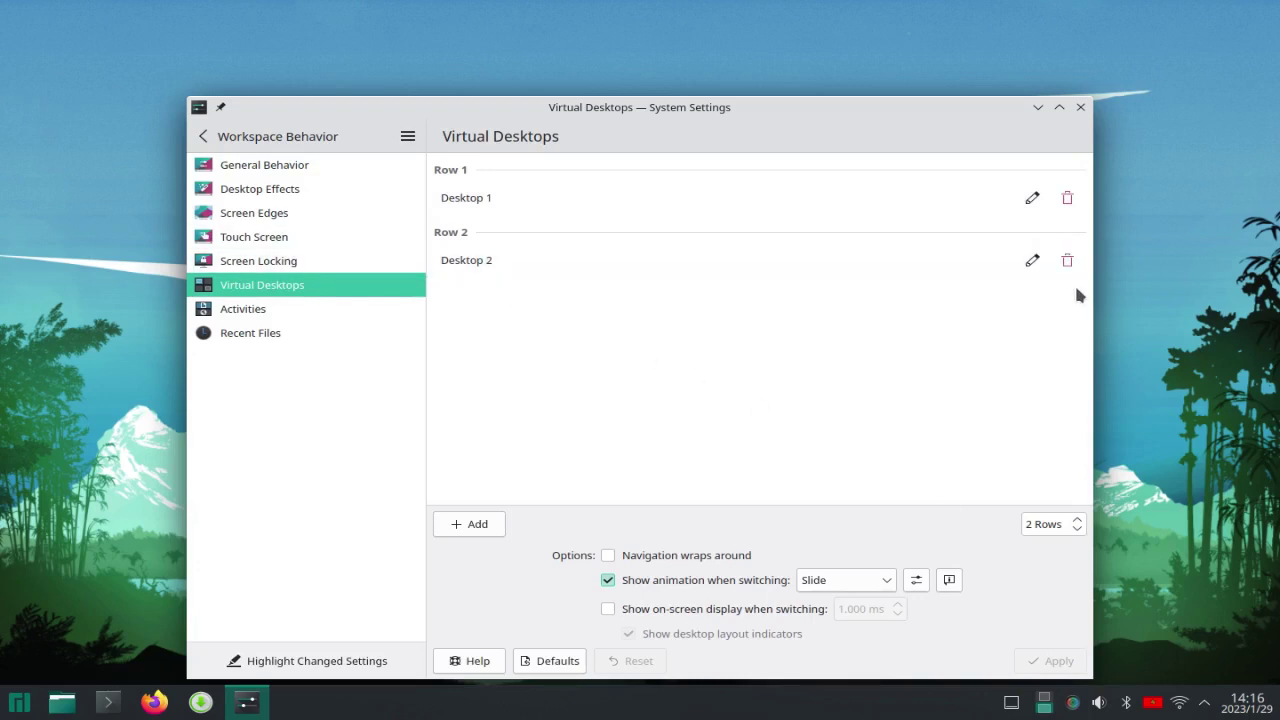
pyautogui.click(1068, 262)
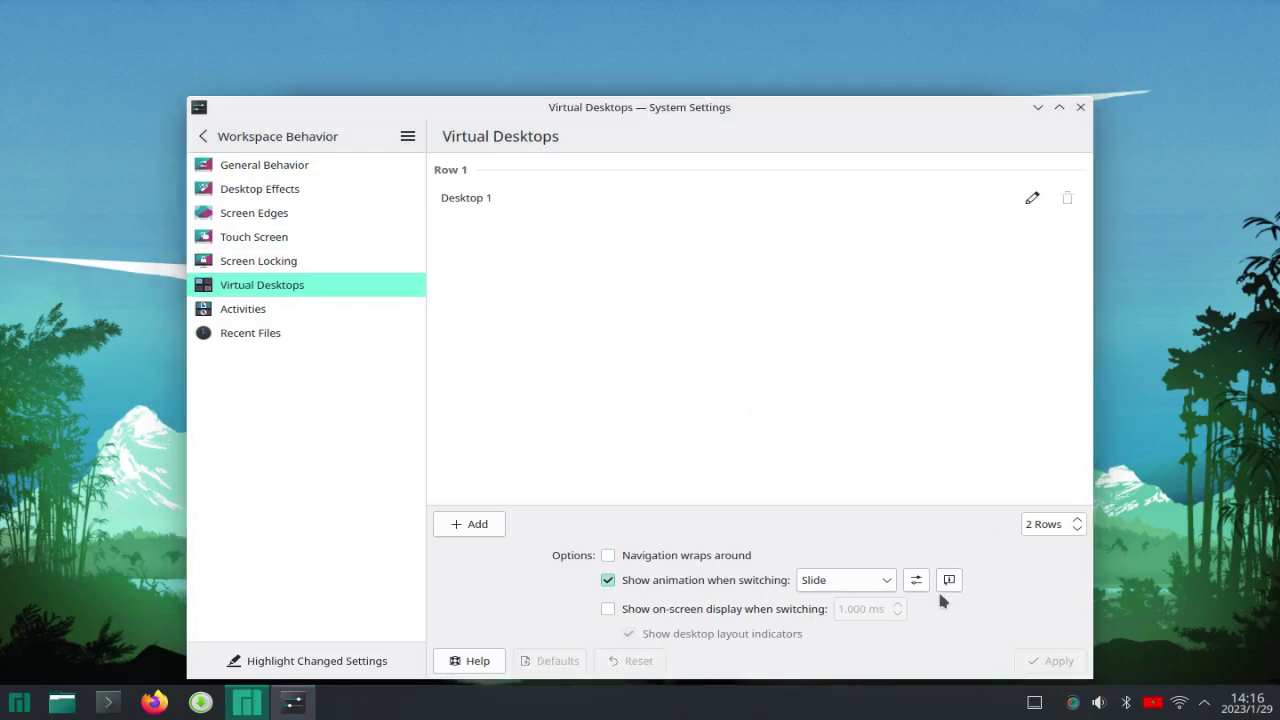
pyautogui.click(1081, 108)
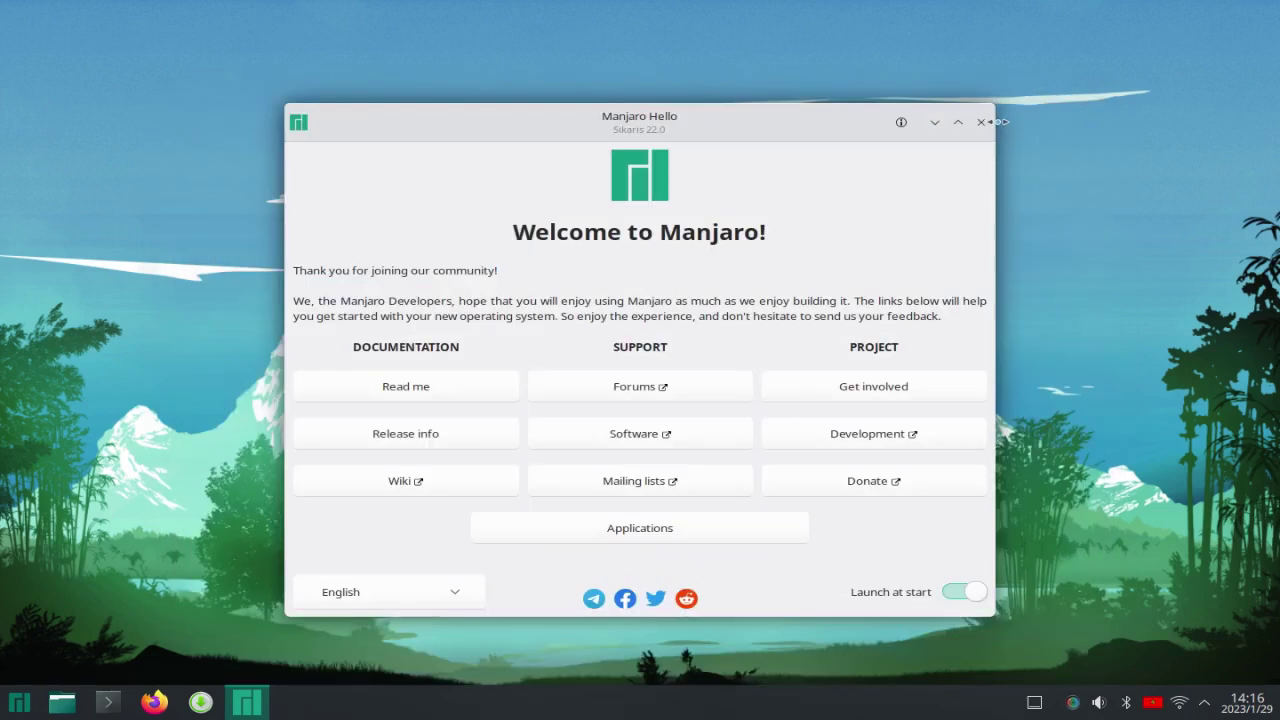
# Step: Close the Manjaro Hello window and open the desktop and wallpaper configuration
pyautogui.click(981, 122)
pyautogui.rightClick(634, 179)
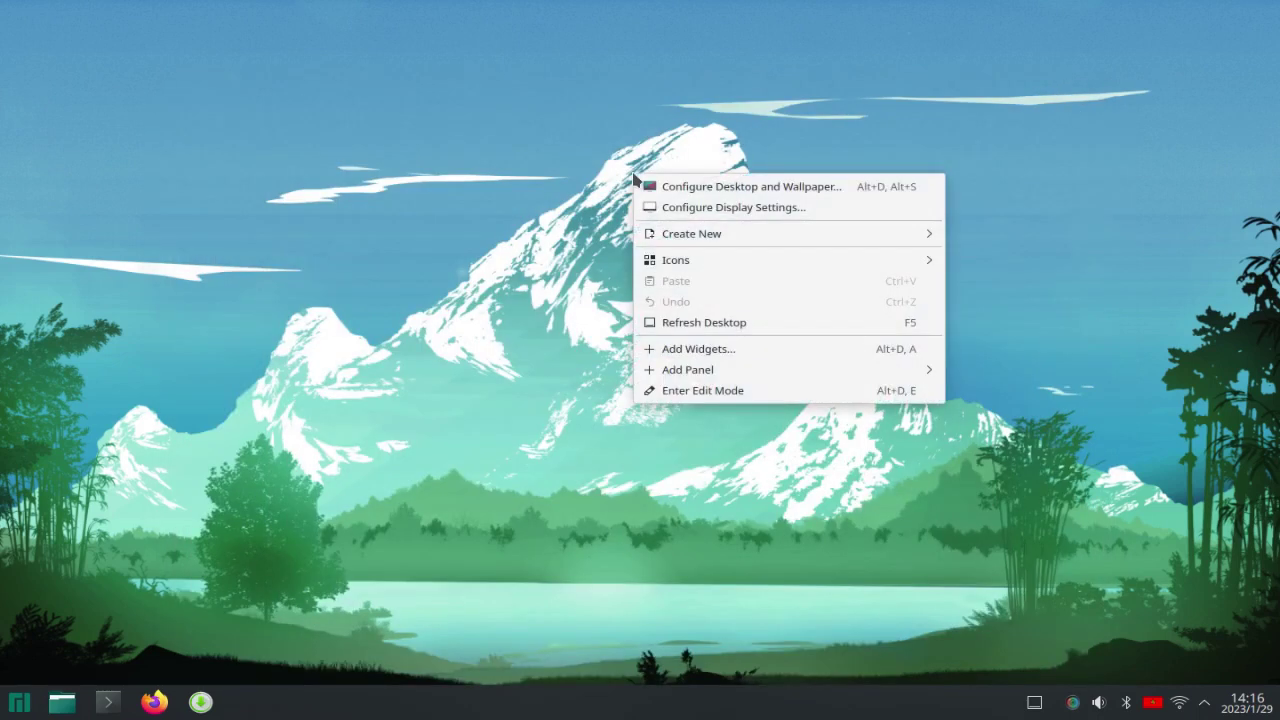
pyautogui.click(680, 185)
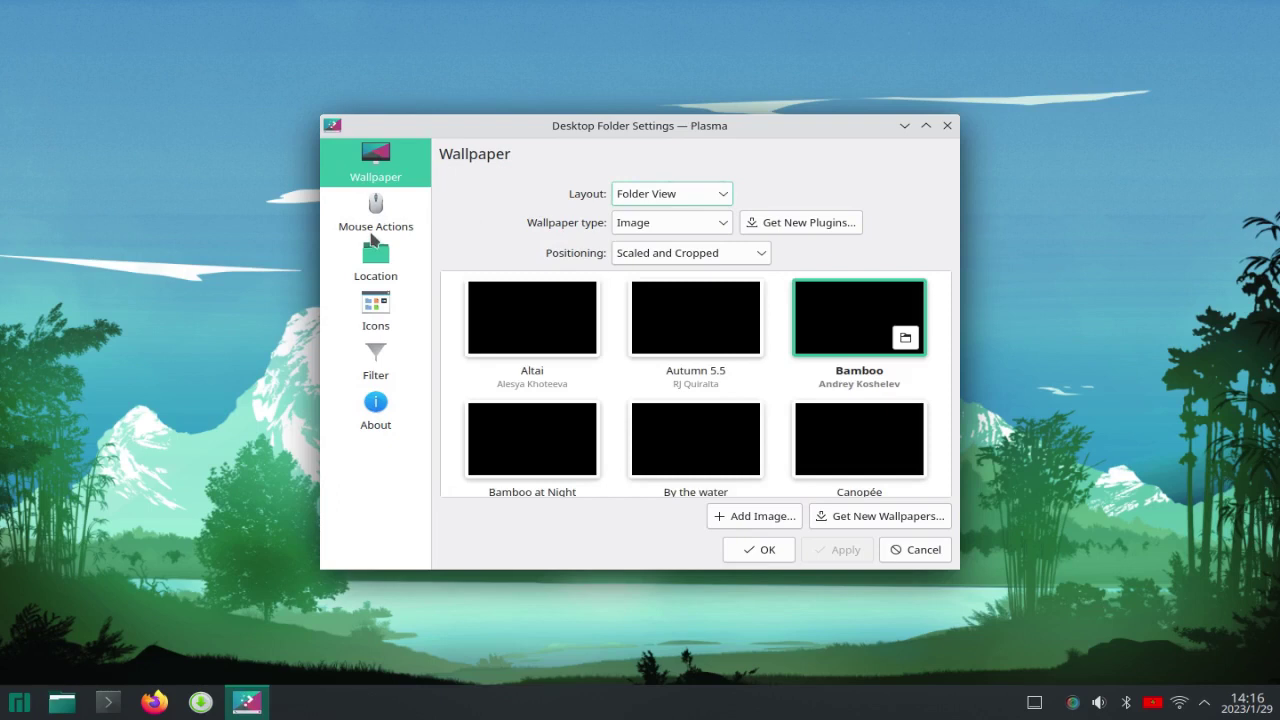
# Step: Set the Evening Glow image as the desktop wallpaper and apply it
pyautogui.scroll(-2, 707, 381)
pyautogui.scroll(-6, 707, 381)
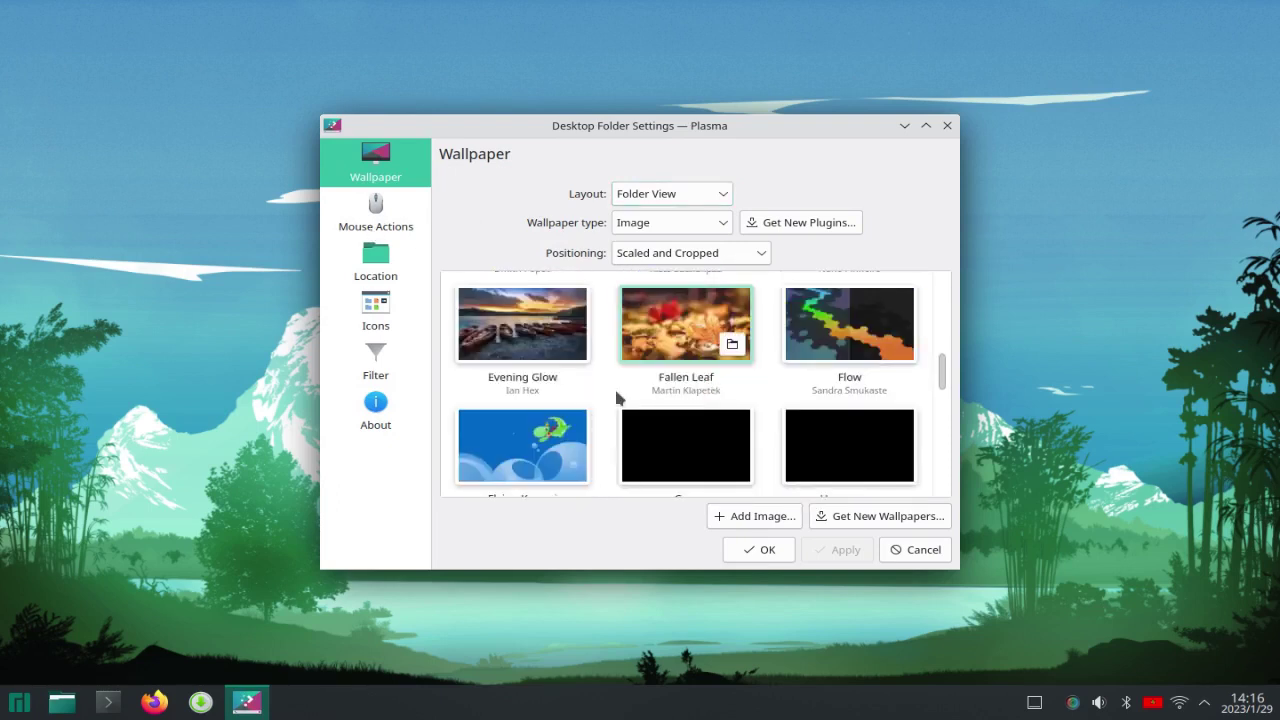
pyautogui.click(484, 329)
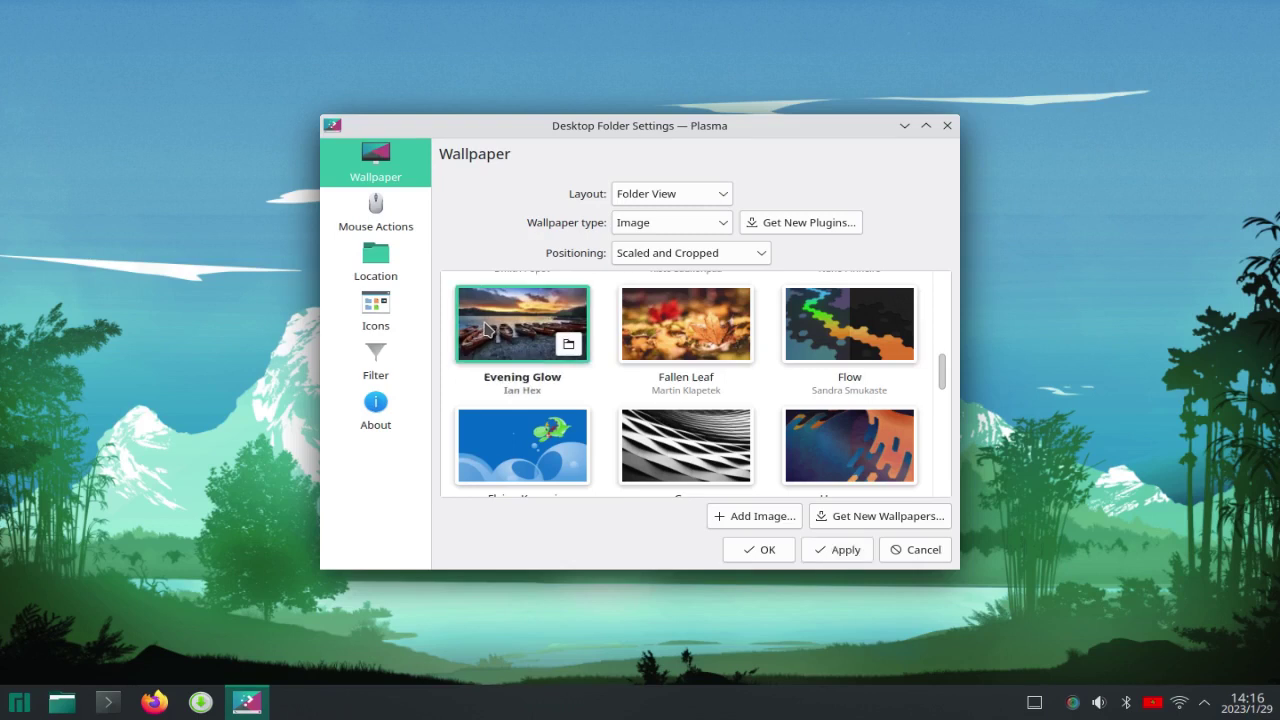
# Step: Browse the remaining wallpapers, then choose the Milky Way image and apply it
pyautogui.scroll(-6, 698, 473)
pyautogui.scroll(-2, 698, 473)
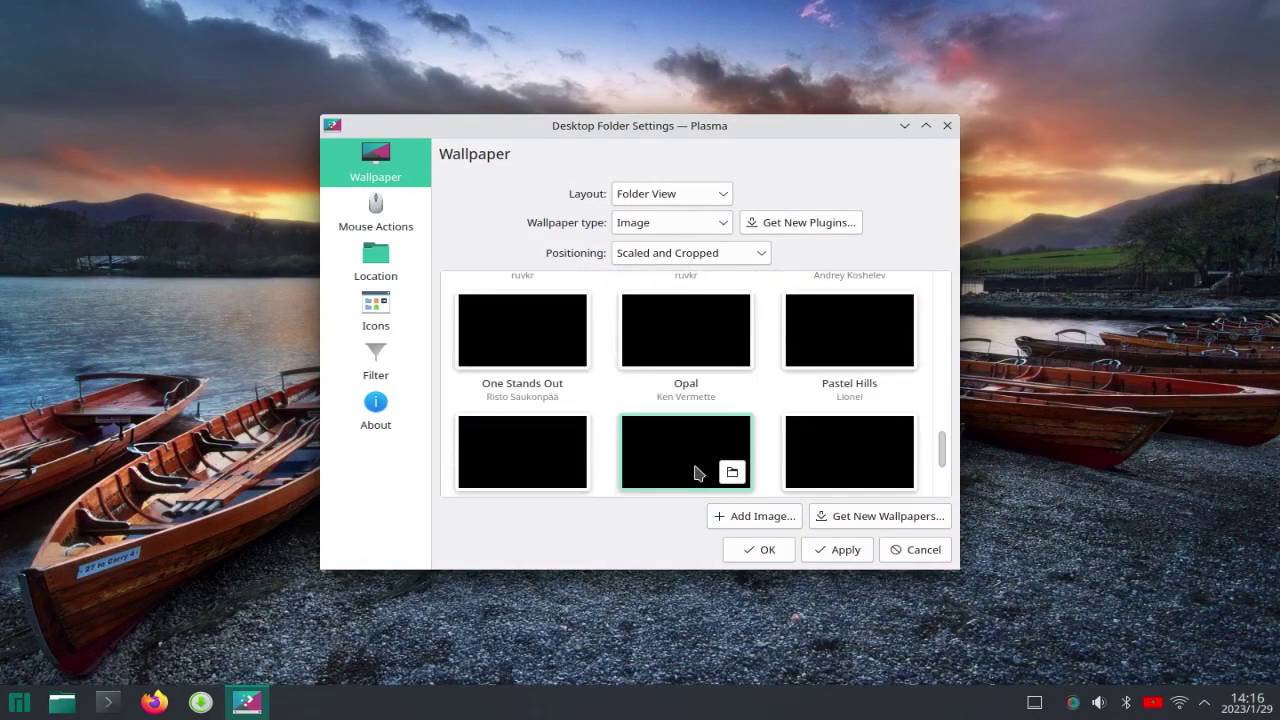
pyautogui.scroll(-2, 698, 473)
pyautogui.scroll(2, 698, 473)
pyautogui.scroll(2, 698, 473)
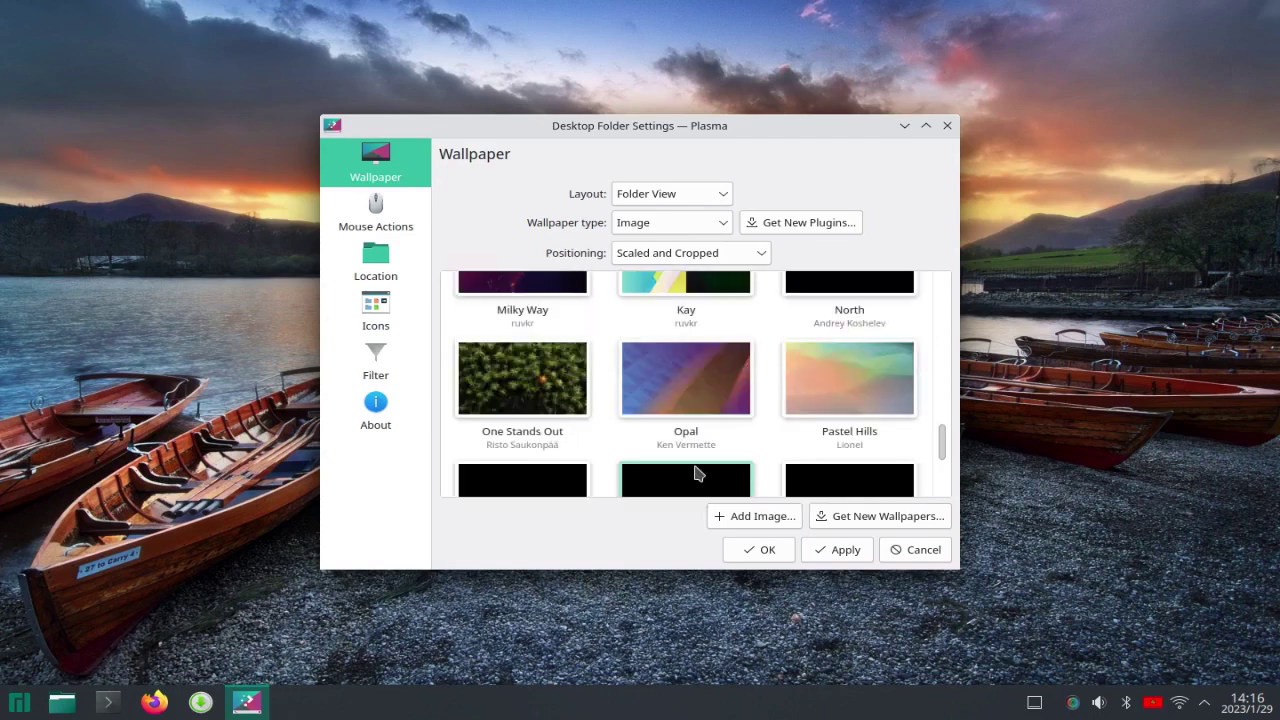
pyautogui.scroll(-4, 698, 473)
pyautogui.scroll(4, 698, 473)
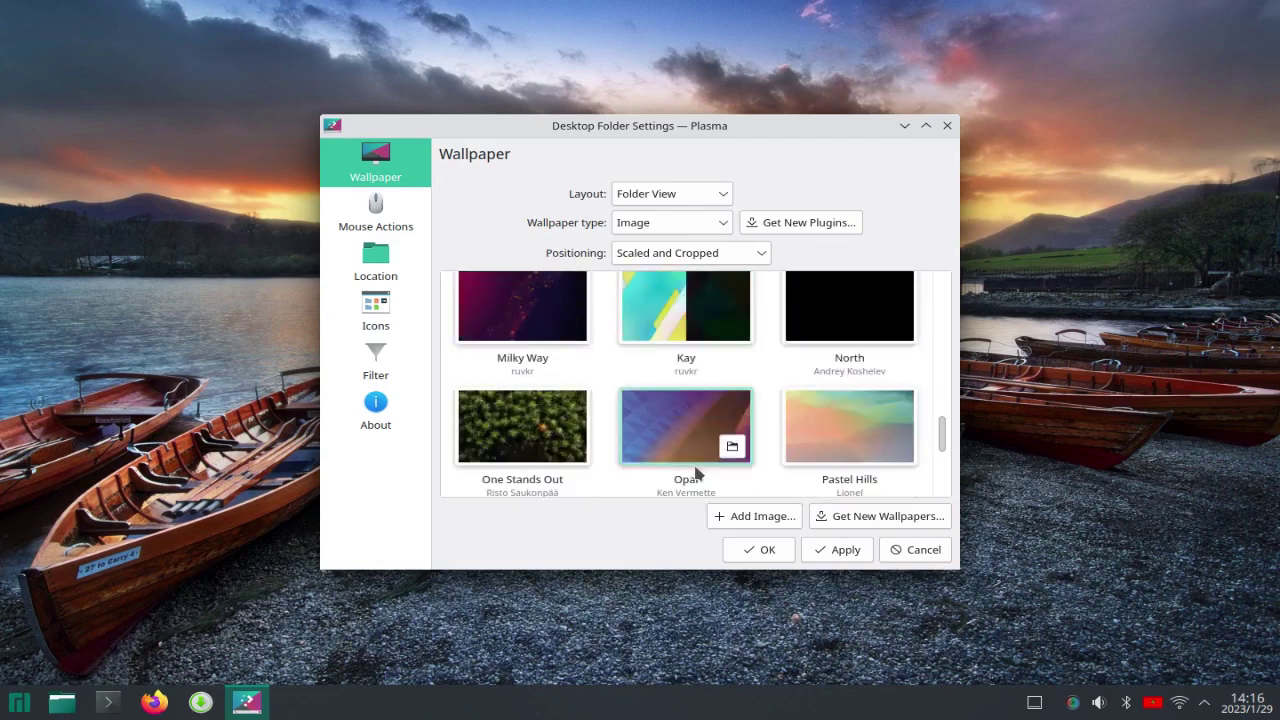
pyautogui.click(529, 336)
pyautogui.click(845, 550)
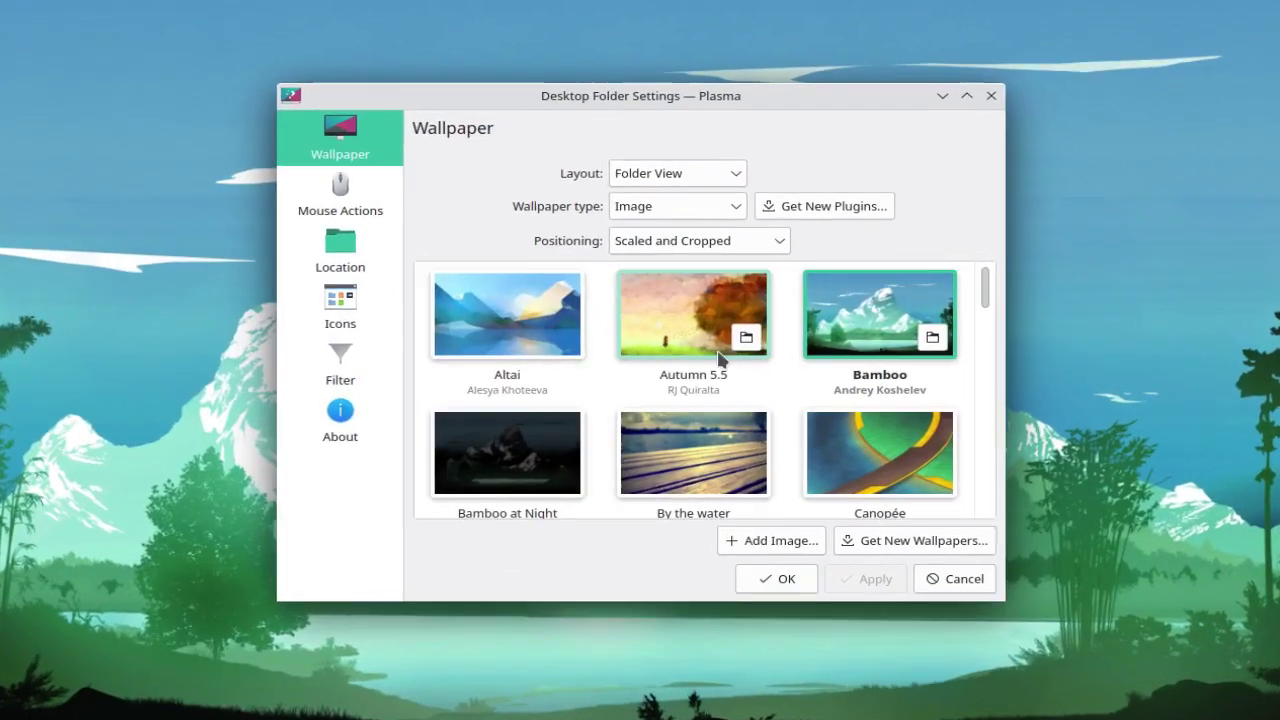
# Step: Select the Evening Glow wallpaper in the desktop settings and apply it
pyautogui.scroll(-2, 710, 385)
pyautogui.scroll(-5, 725, 393)
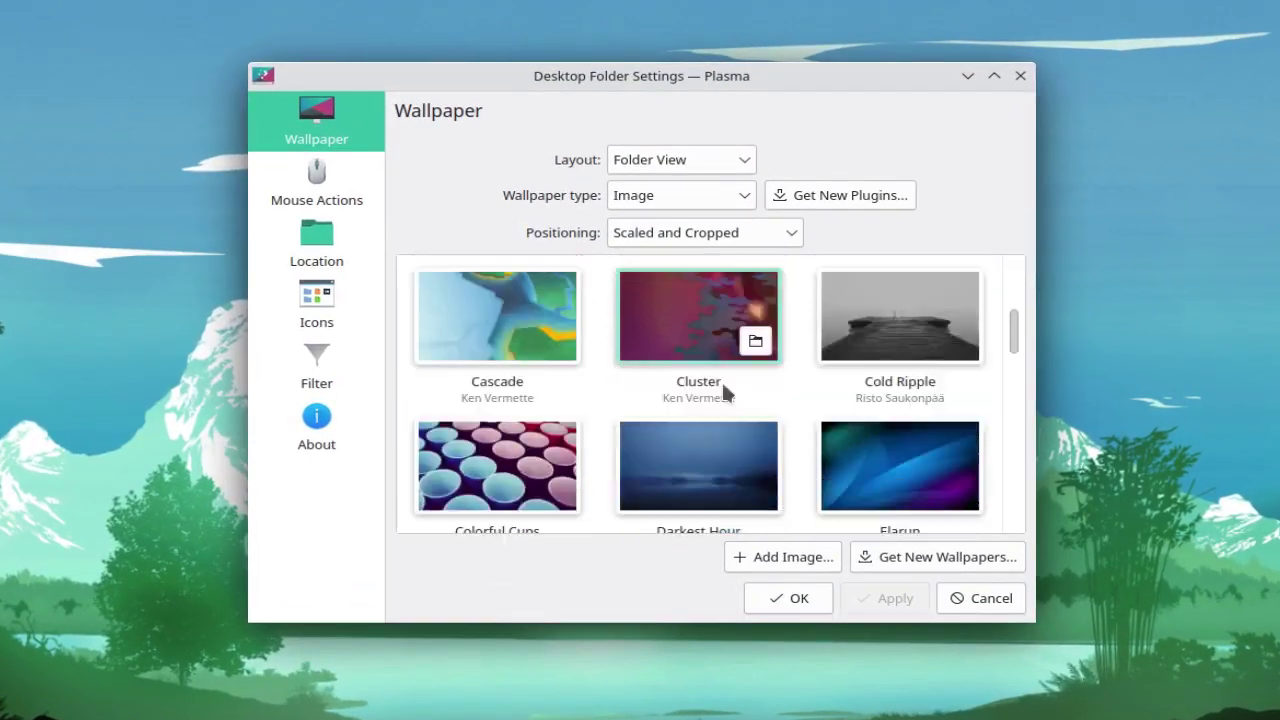
pyautogui.click(555, 355)
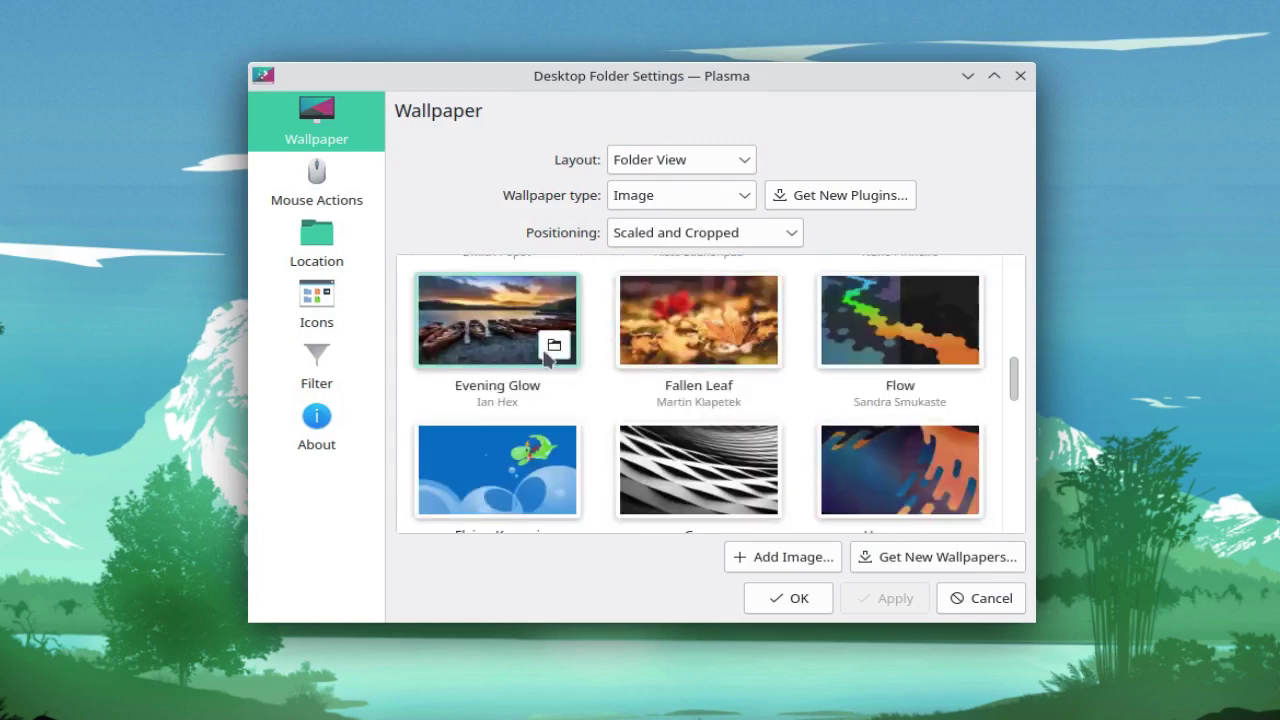
pyautogui.click(890, 598)
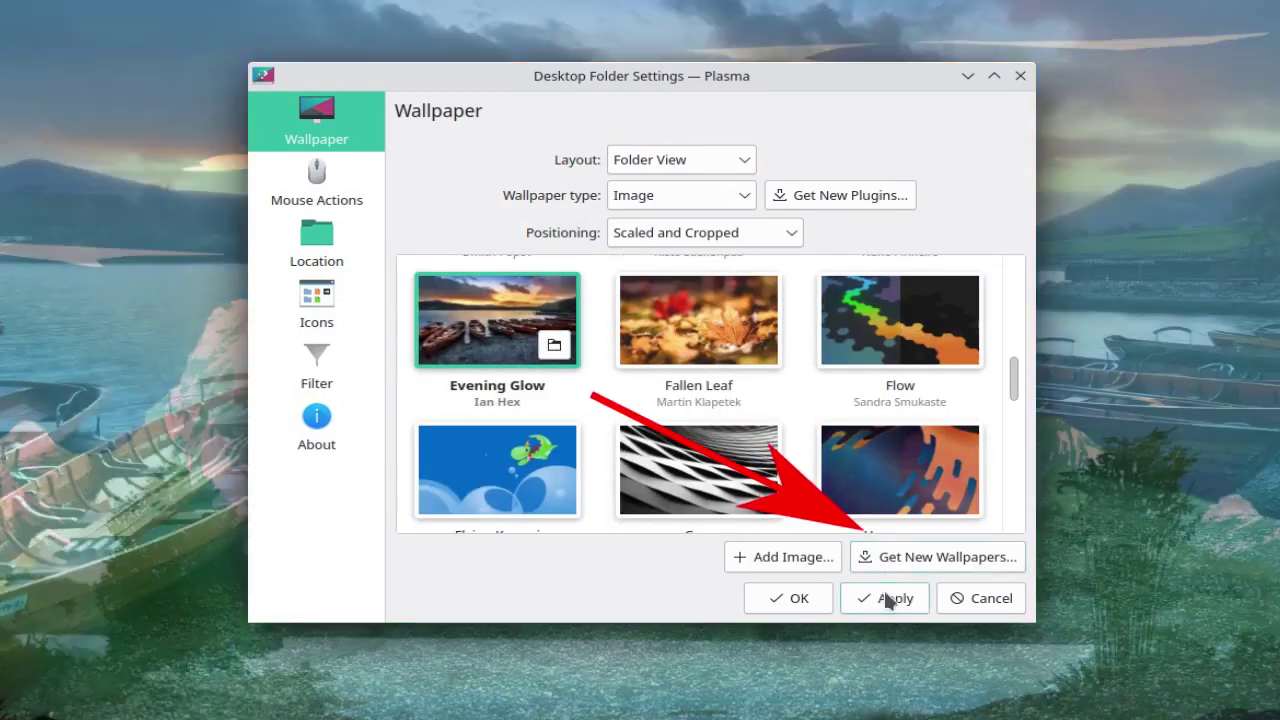
# Step: Change the desktop wallpaper to Milky Way, apply it, and close the desktop settings
pyautogui.scroll(-8, 712, 503)
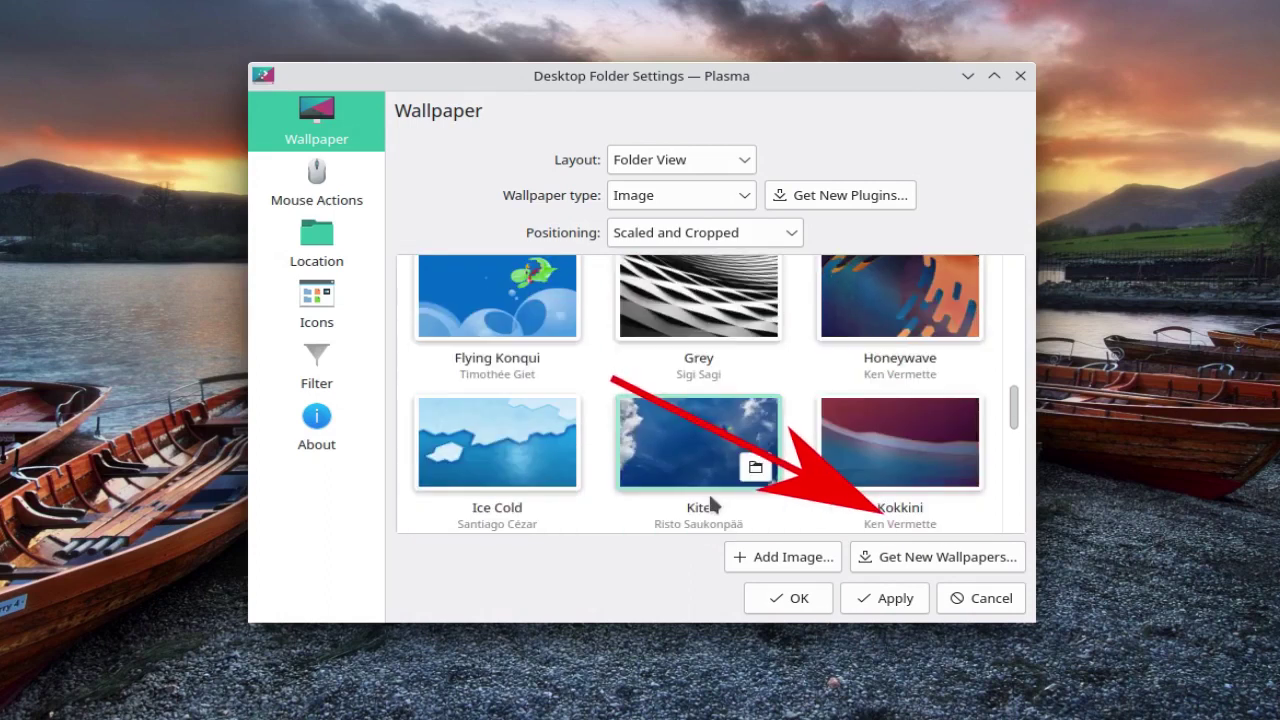
pyautogui.scroll(-2, 712, 503)
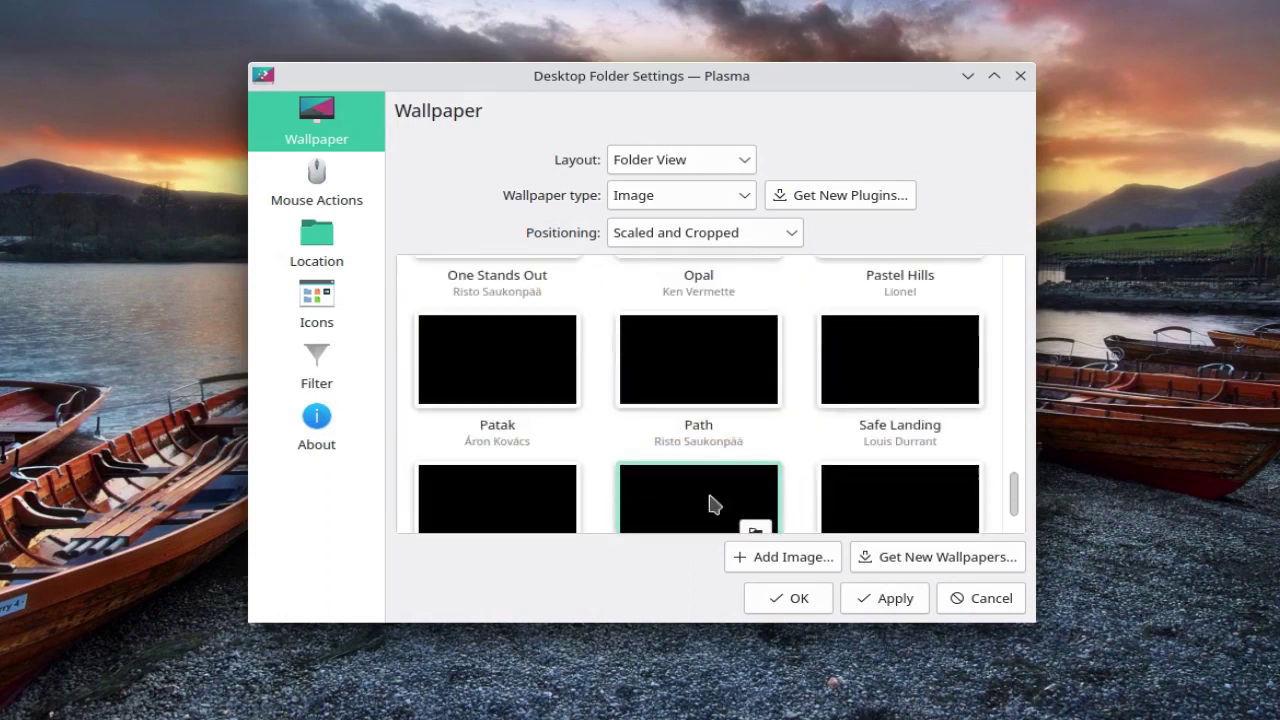
pyautogui.scroll(2, 712, 503)
pyautogui.scroll(2, 712, 503)
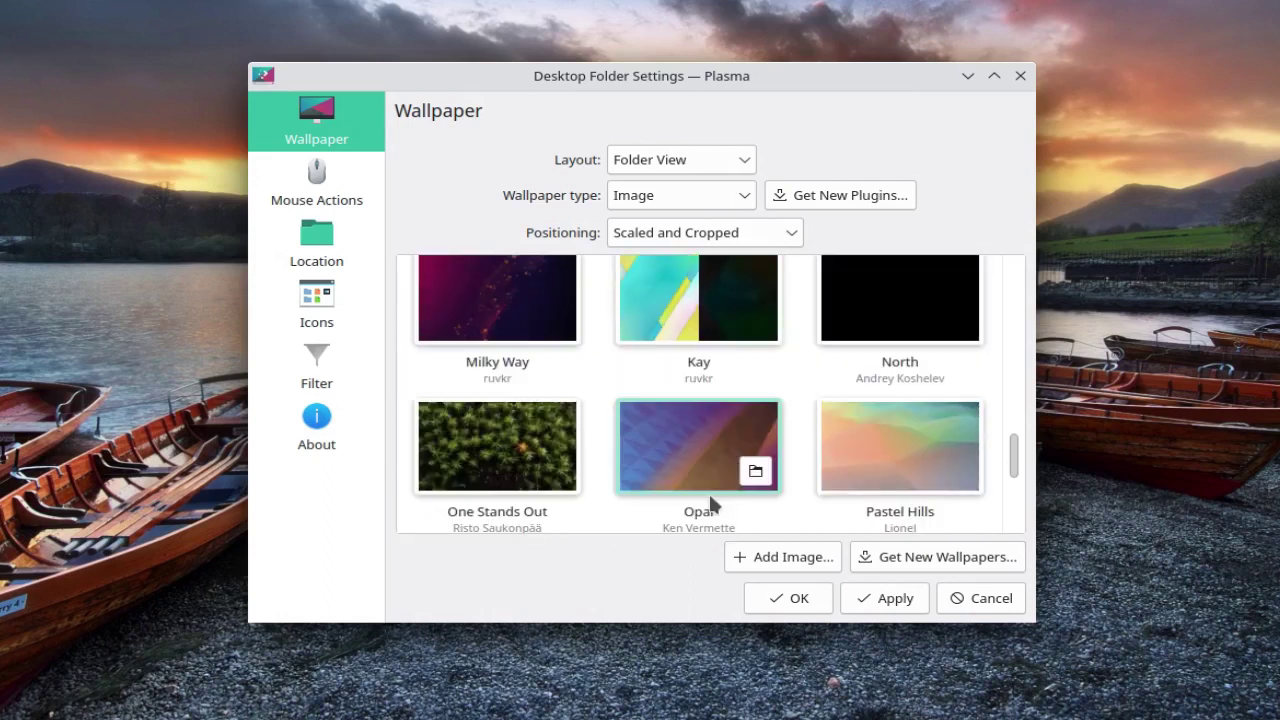
pyautogui.scroll(-2, 712, 503)
pyautogui.scroll(2, 712, 503)
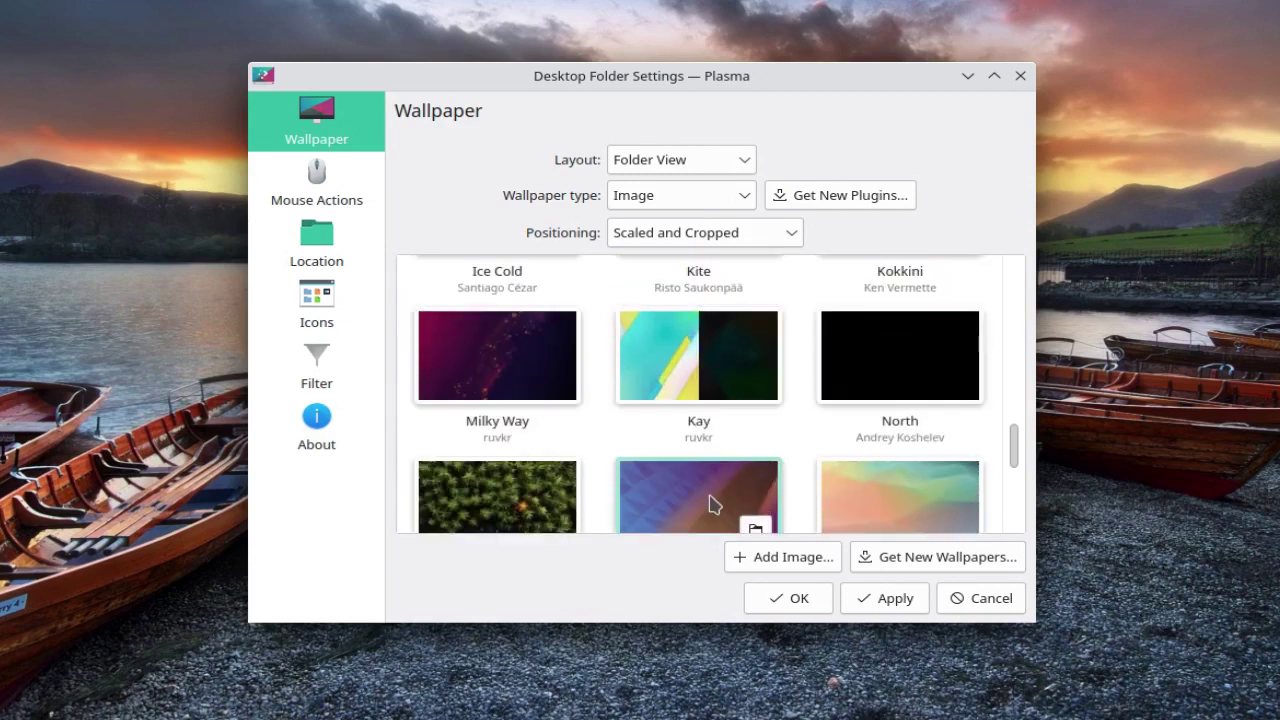
pyautogui.click(500, 374)
pyautogui.click(900, 602)
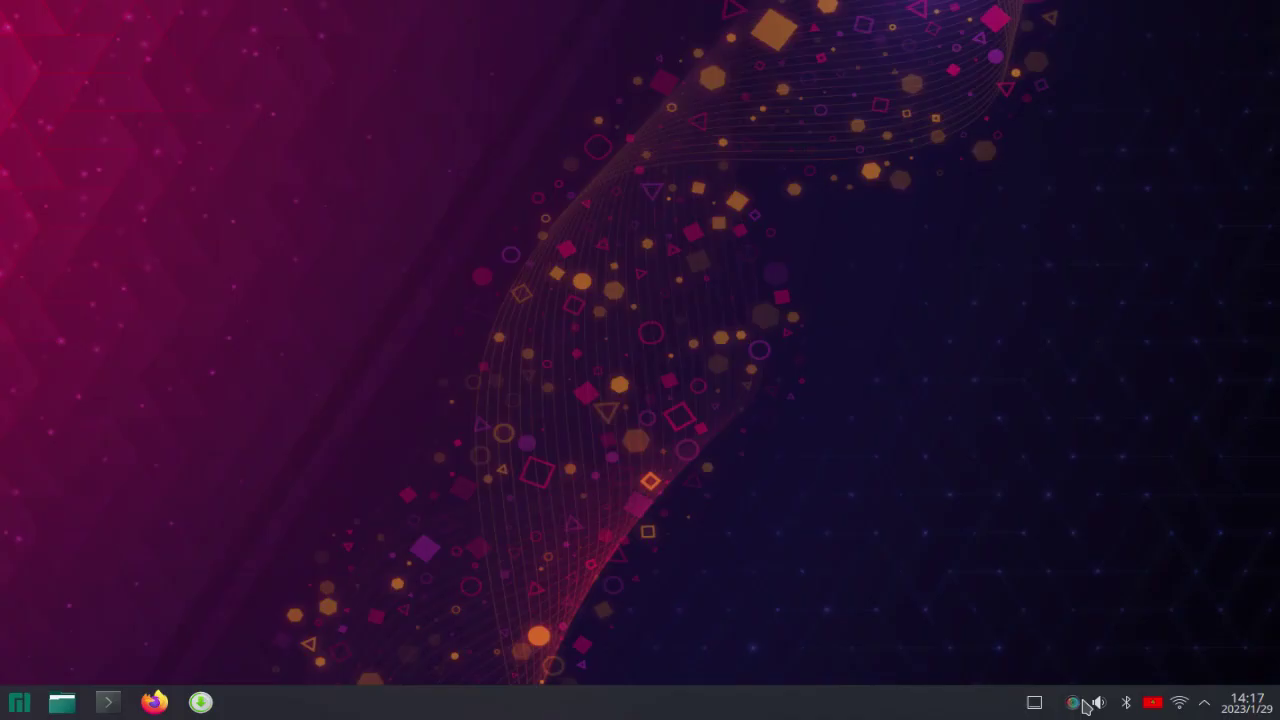
pyautogui.rightClick(1073, 702)
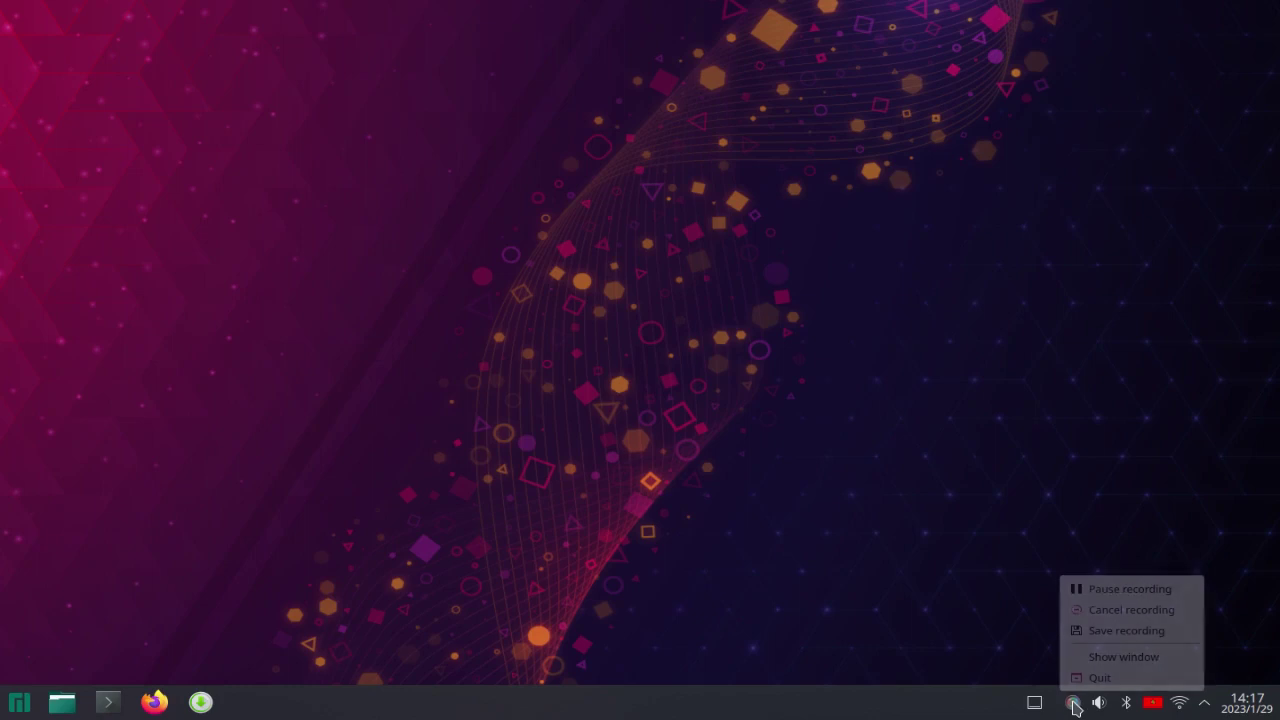
pyautogui.click(940, 636)
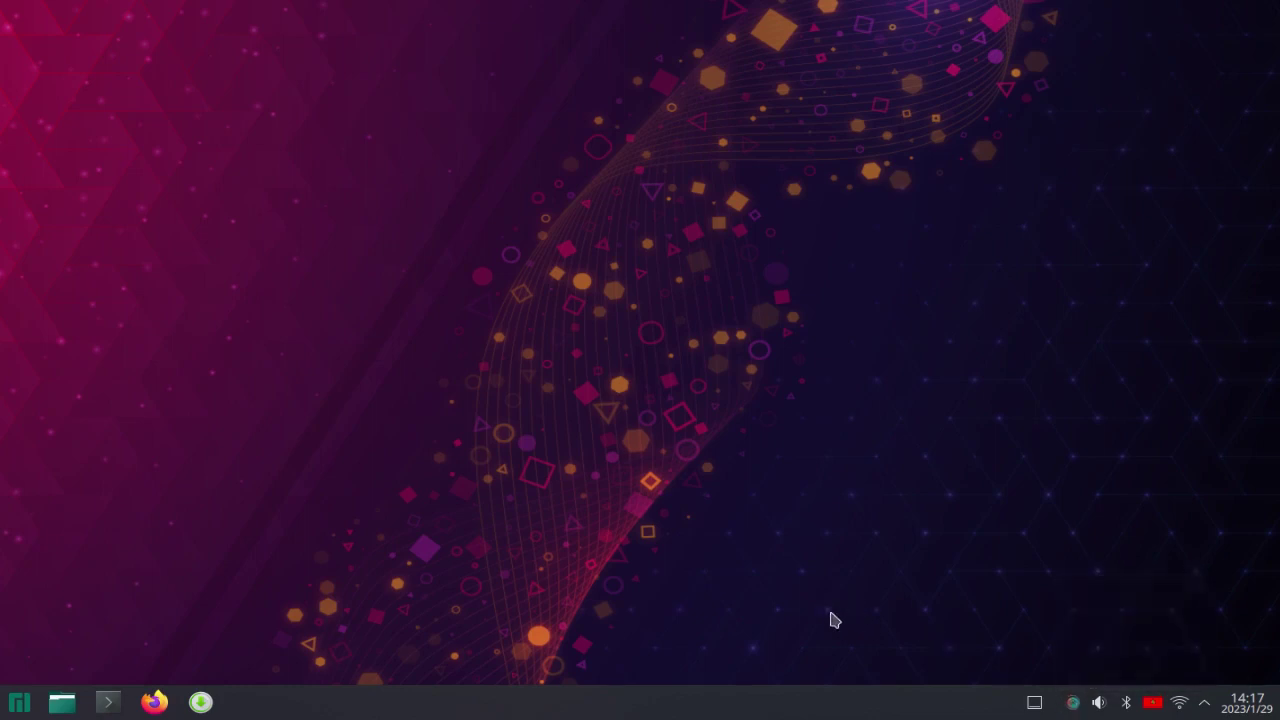
# Step: Open System Settings and view the available global themes in the appearance settings
pyautogui.click(19, 701)
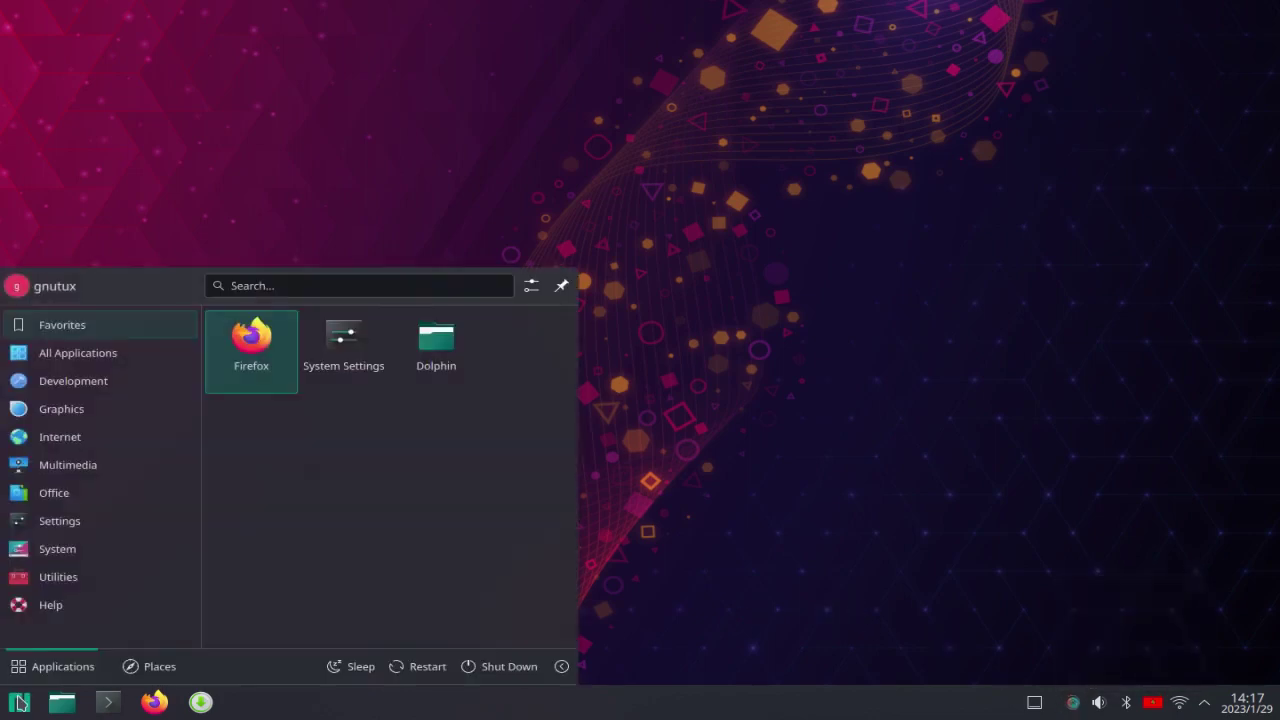
pyautogui.click(341, 360)
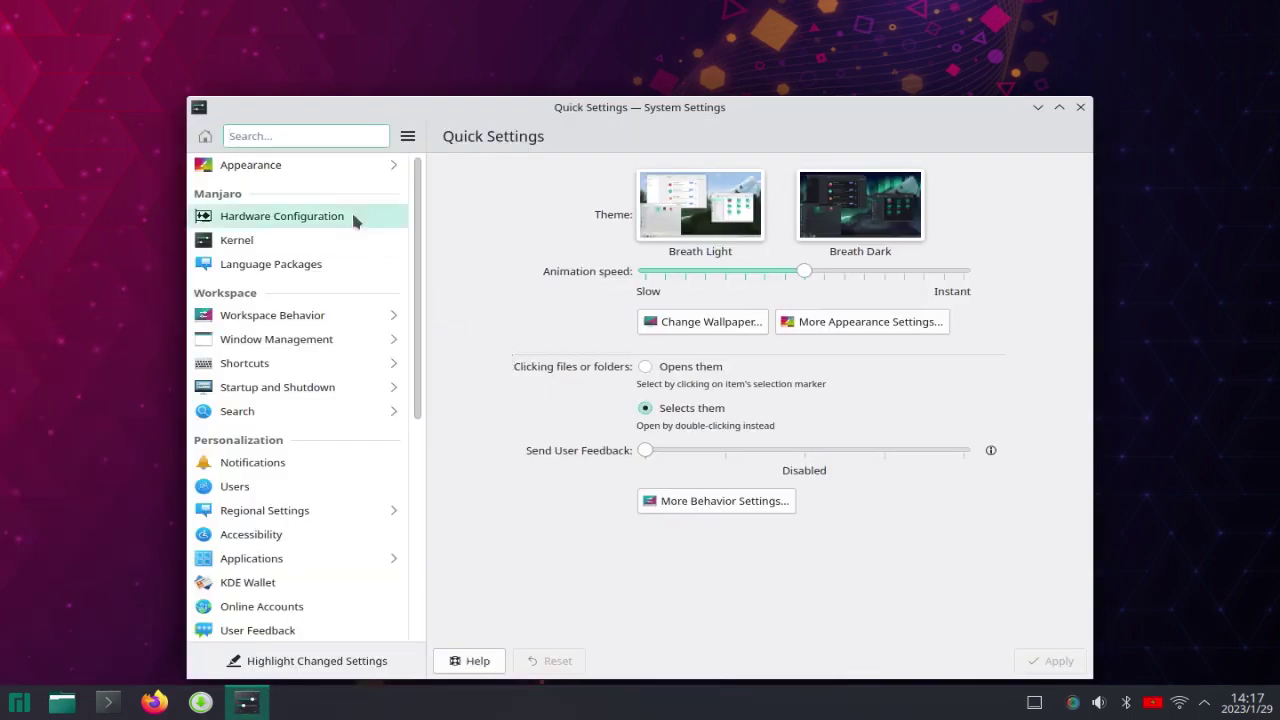
pyautogui.click(268, 168)
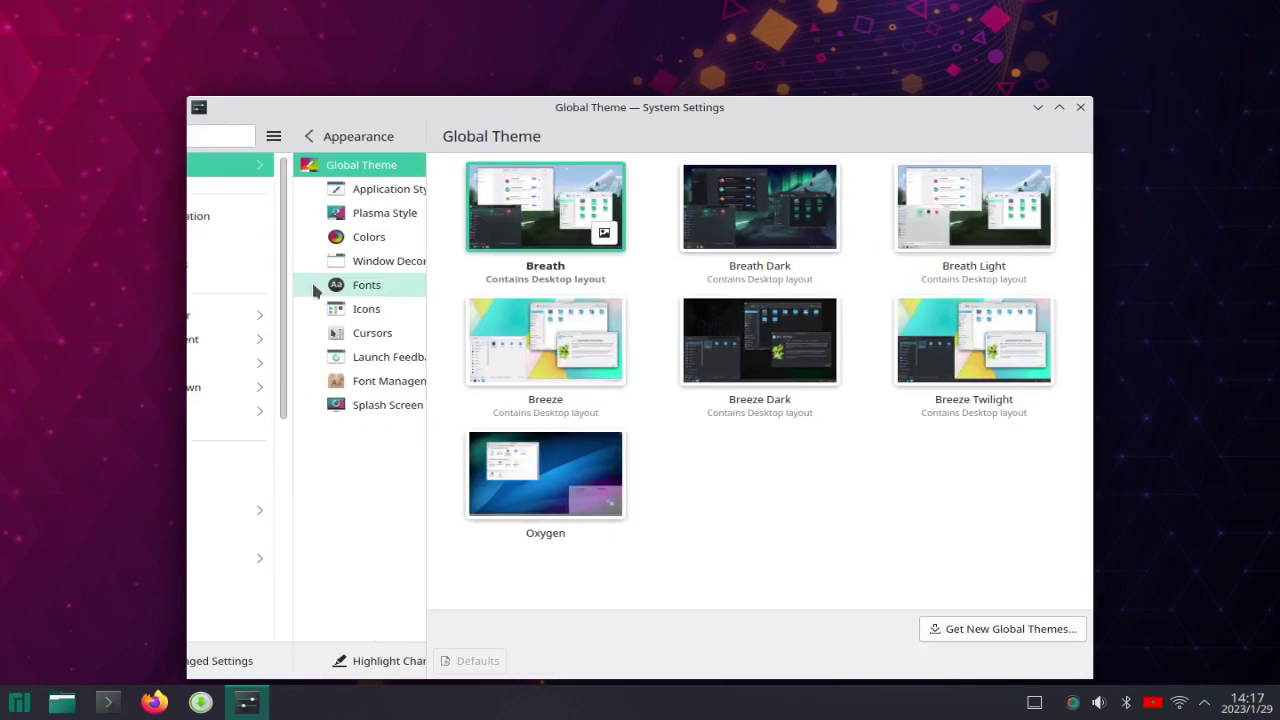
# Step: Return to the Quick Settings page and apply the Breath Dark theme
pyautogui.click(199, 137)
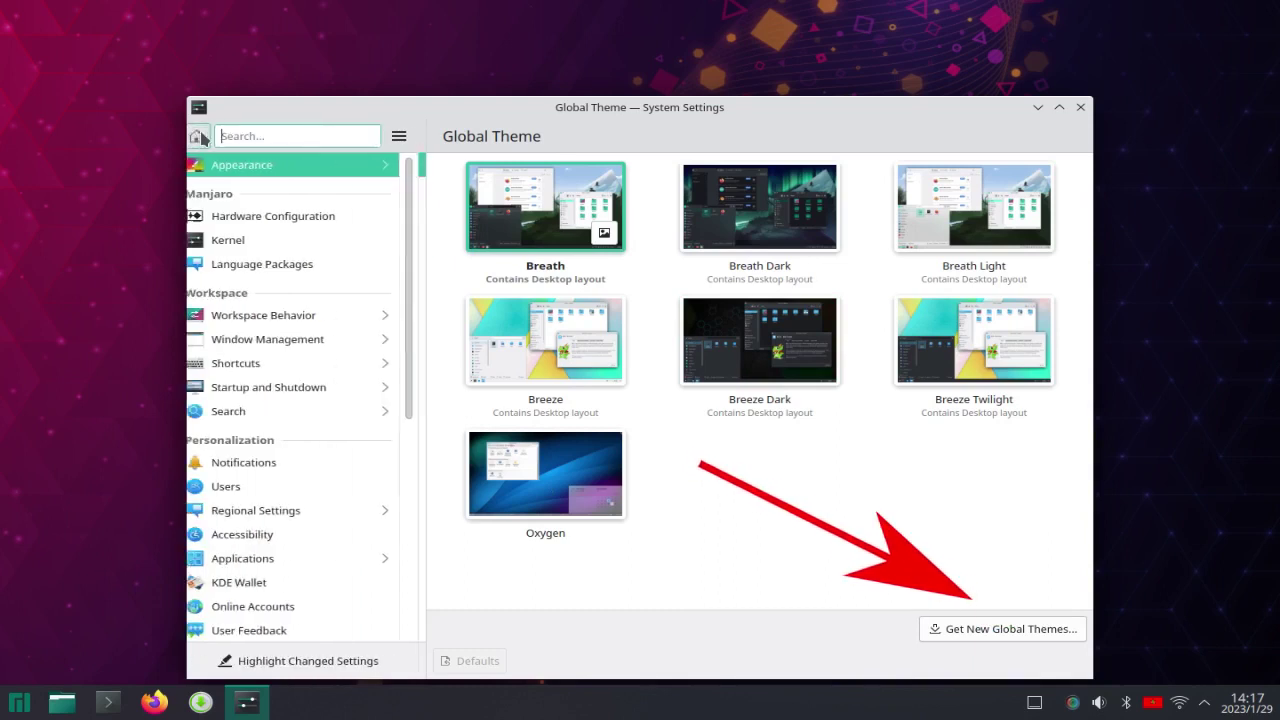
pyautogui.click(202, 137)
pyautogui.click(898, 205)
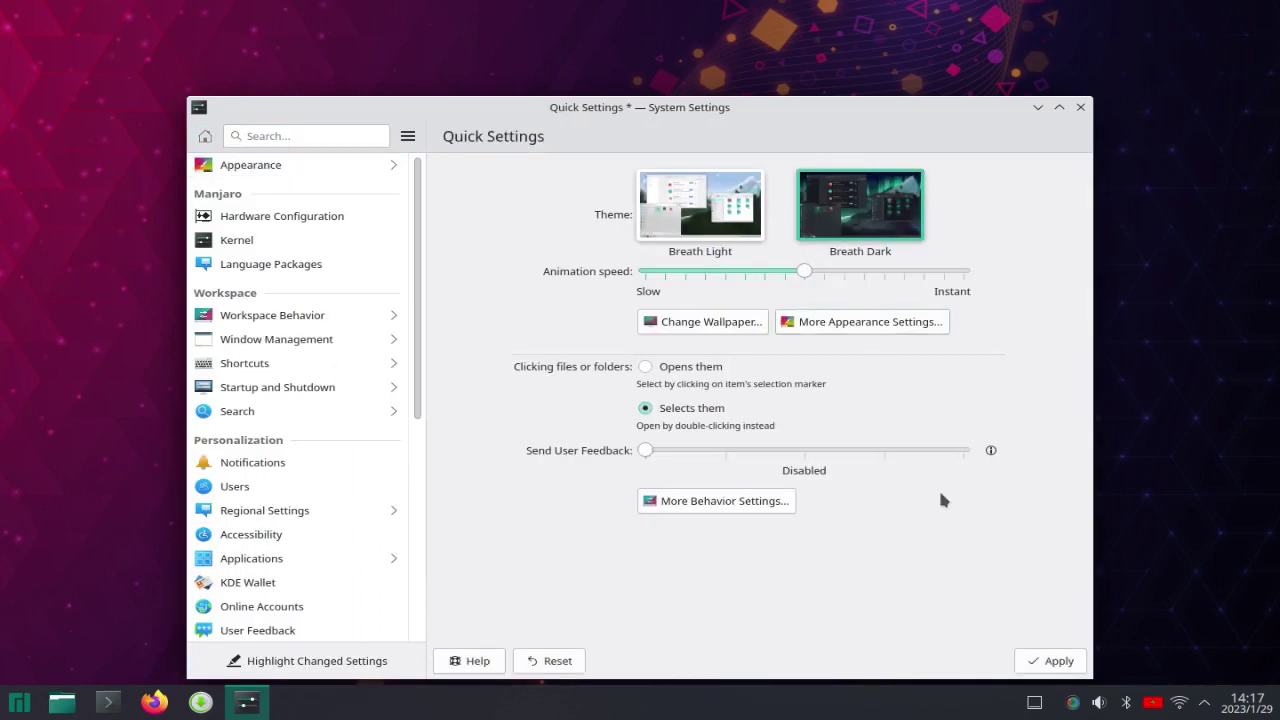
pyautogui.click(1034, 665)
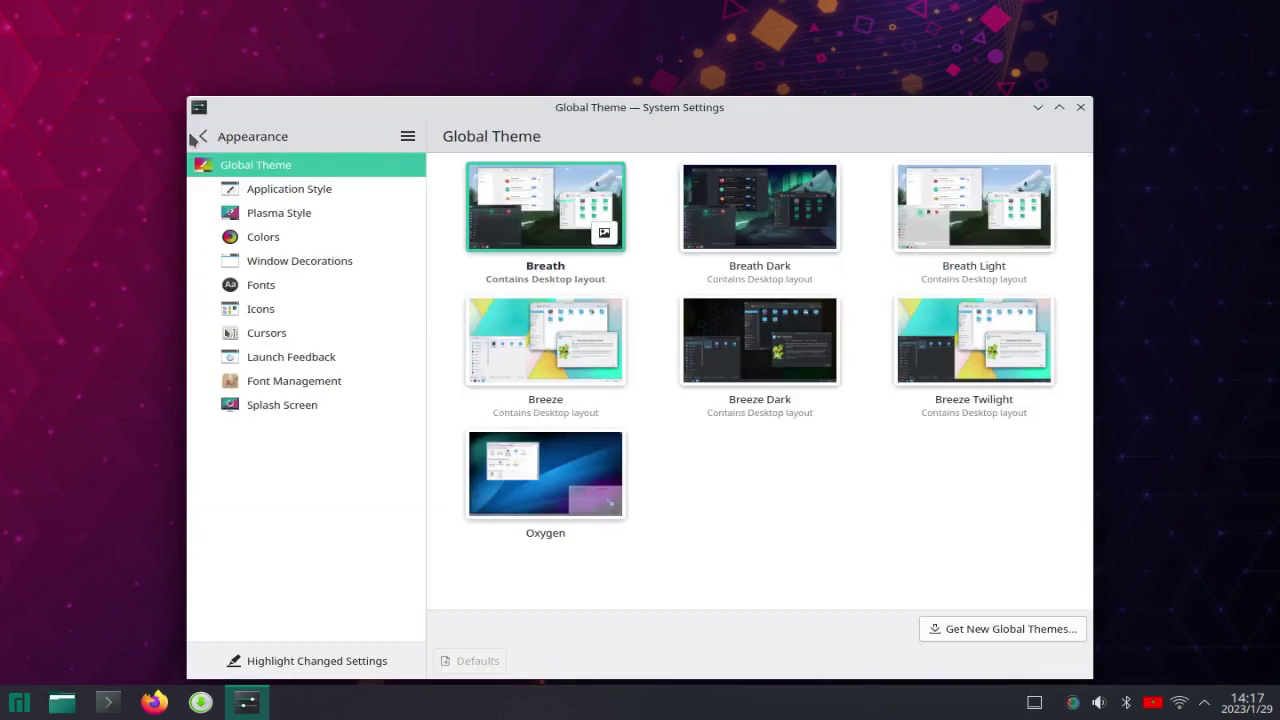
pyautogui.click(201, 138)
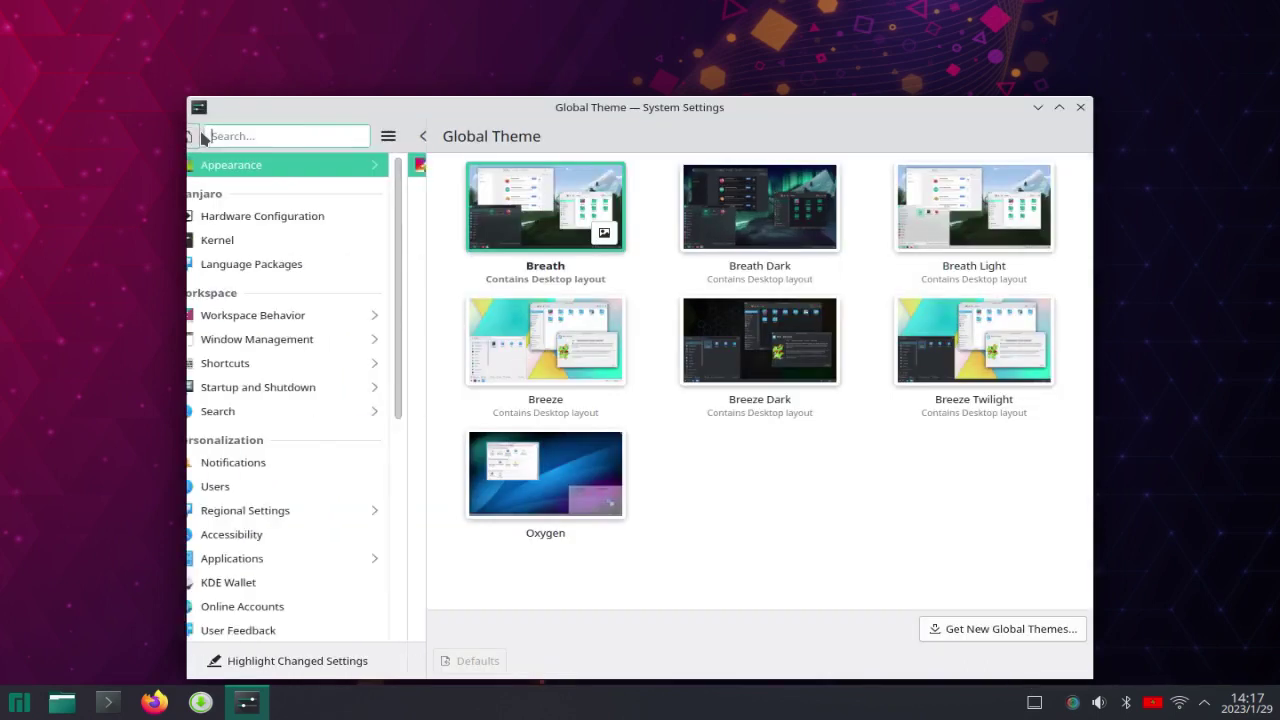
pyautogui.click(897, 204)
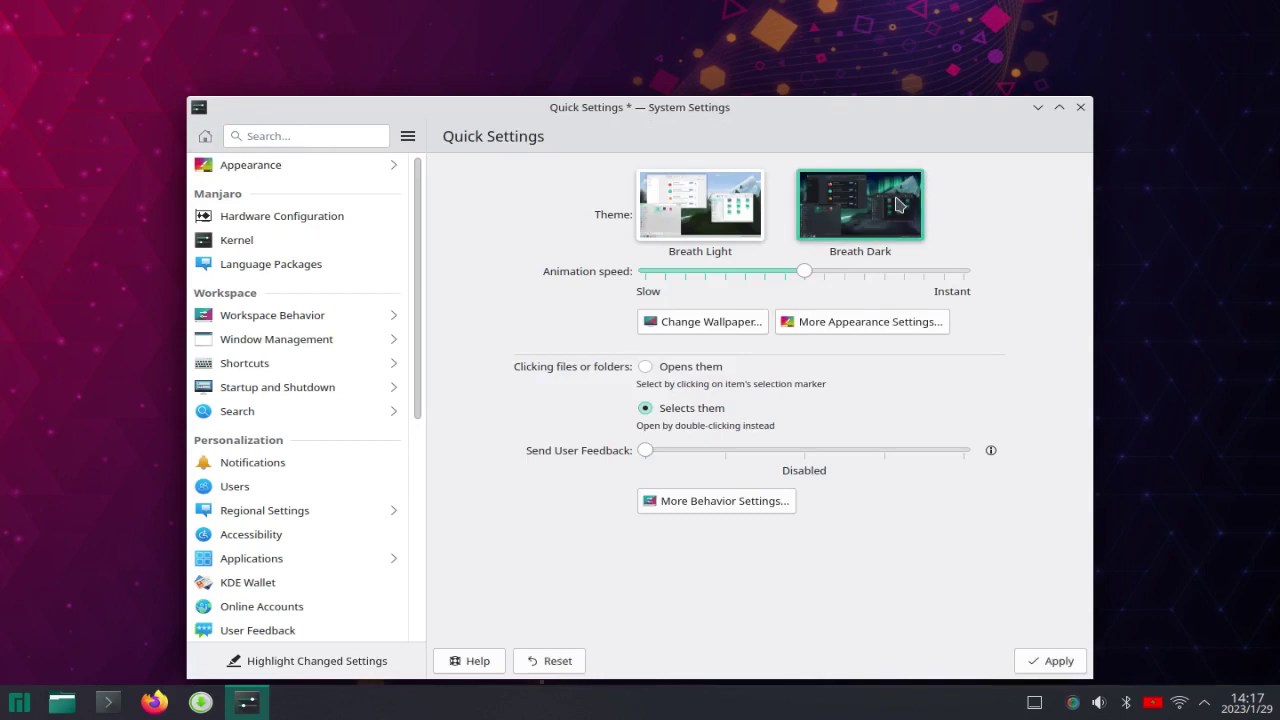
pyautogui.click(1036, 664)
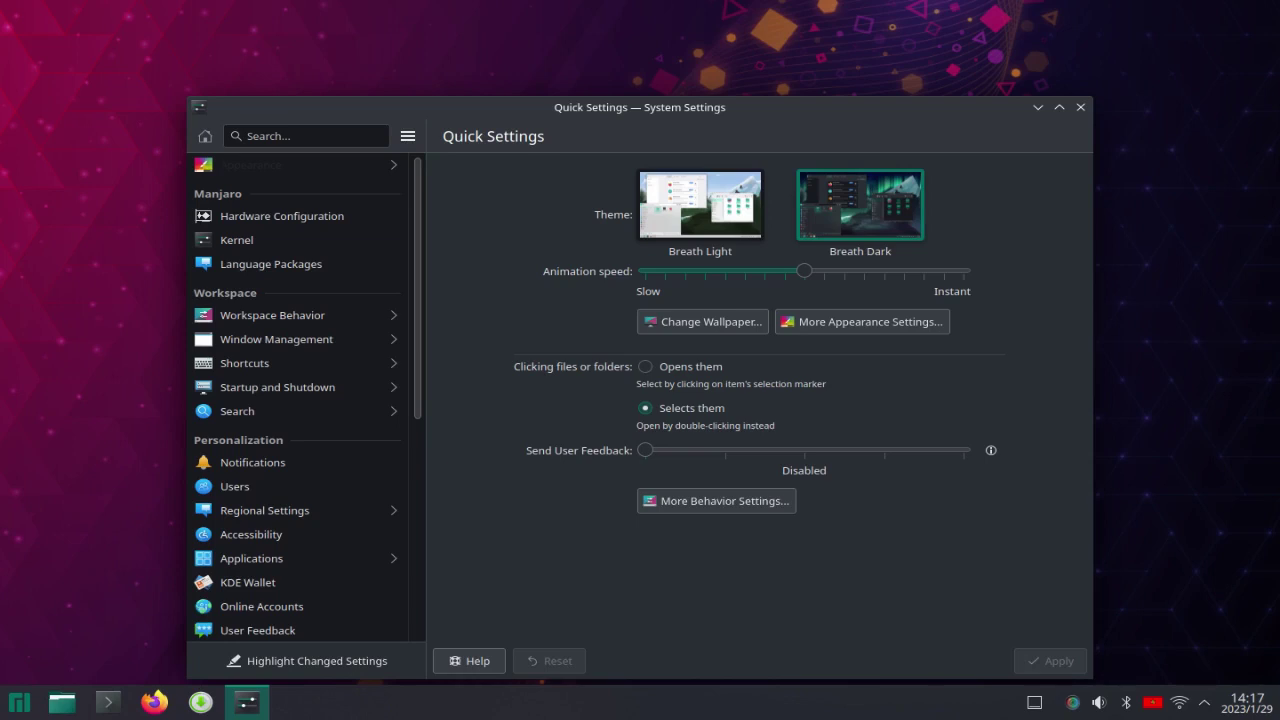
# Step: Browse the downloadable global themes in the appearance settings, and close the download and settings windows
pyautogui.click(250, 164)
pyautogui.click(1000, 629)
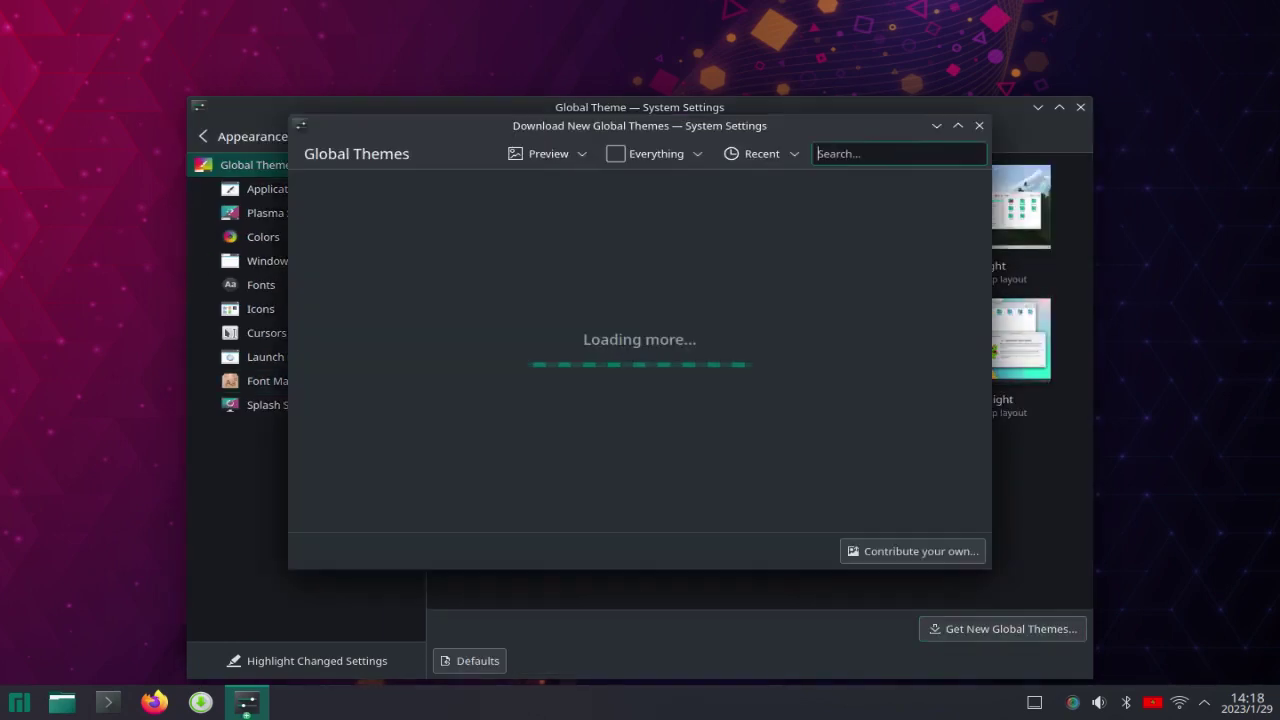
pyautogui.scroll(-3, 510, 505)
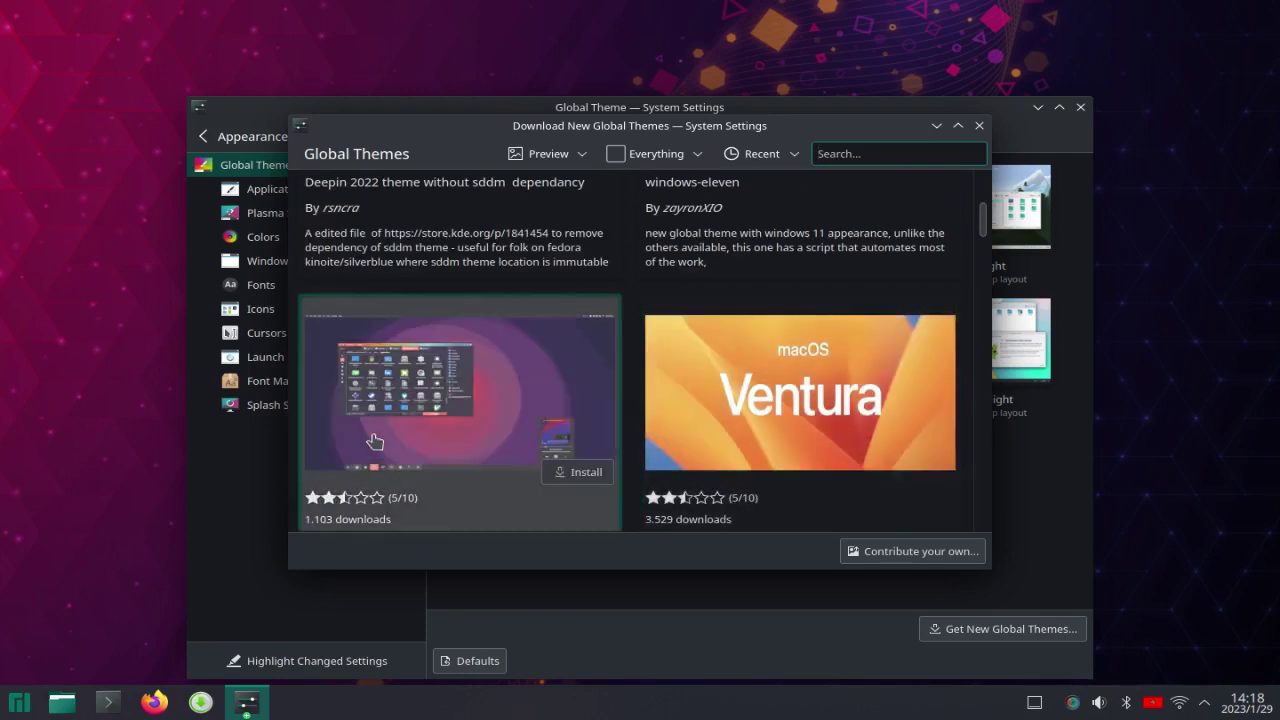
pyautogui.scroll(-5, 375, 441)
pyautogui.click(979, 125)
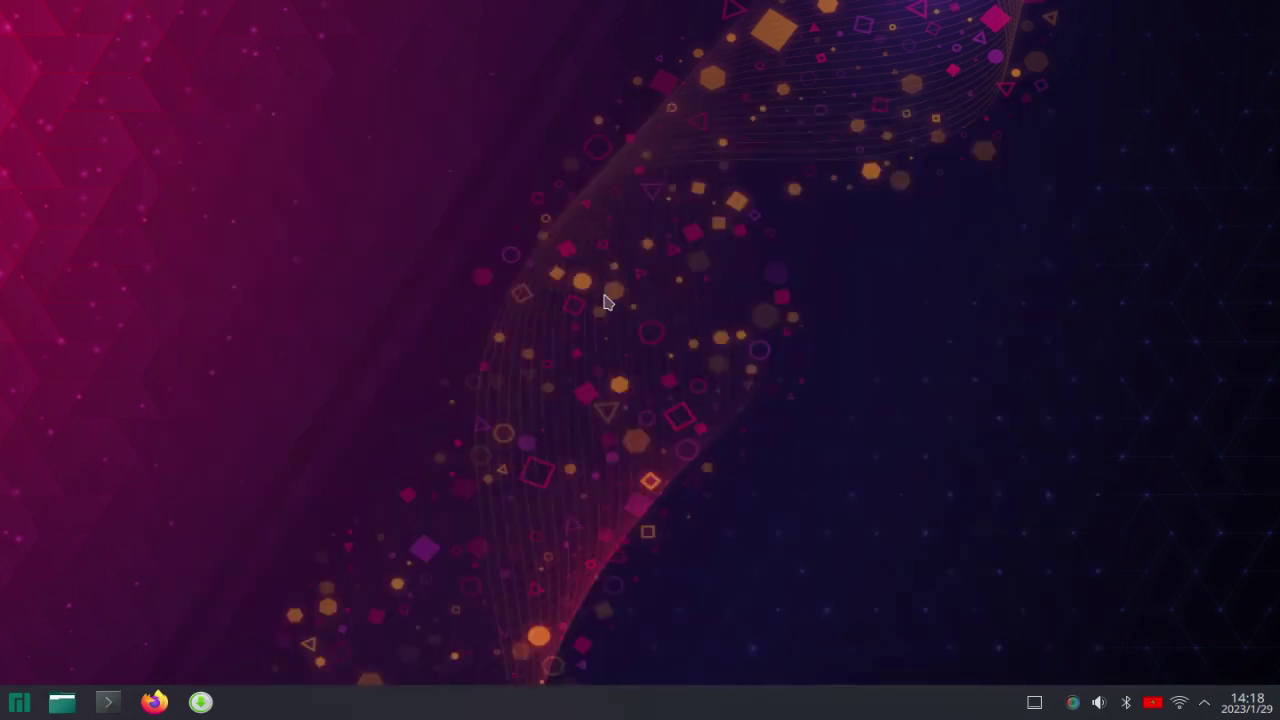
# Step: Add an Application Menu Bar panel to the desktop, and open Konsole and move its window lower to try it
pyautogui.rightClick(606, 302)
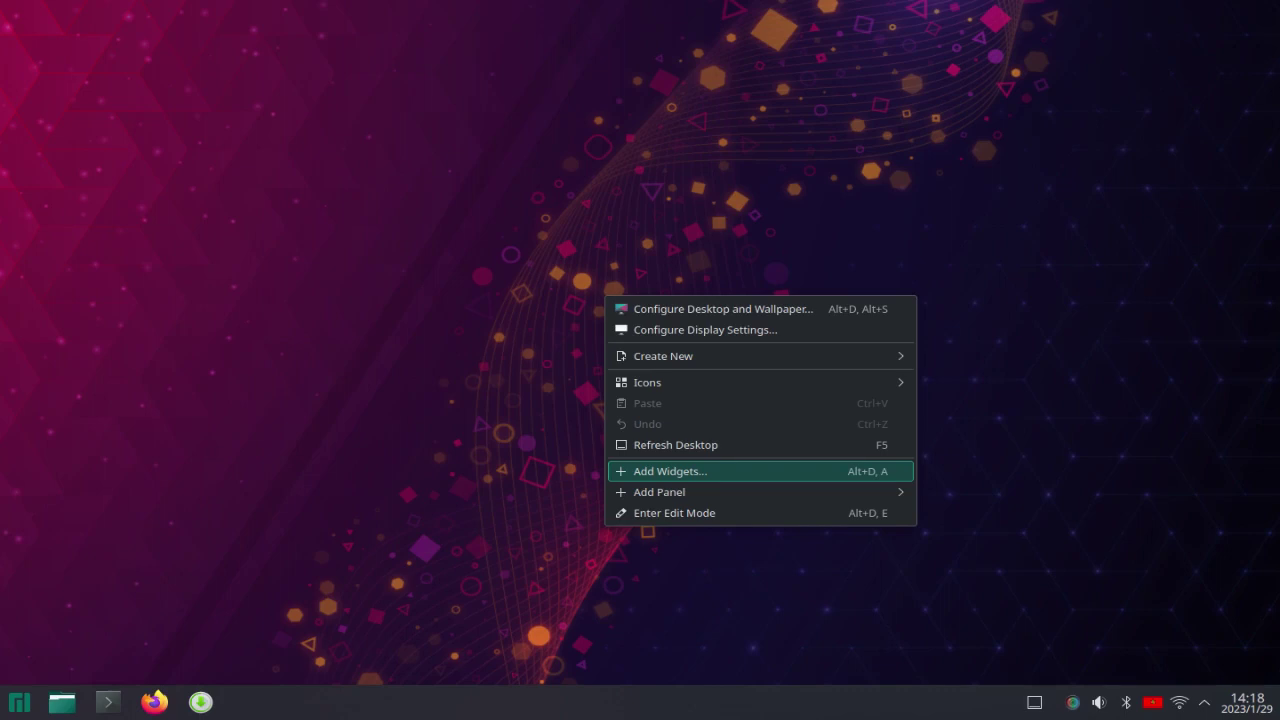
pyautogui.moveTo(660, 492)
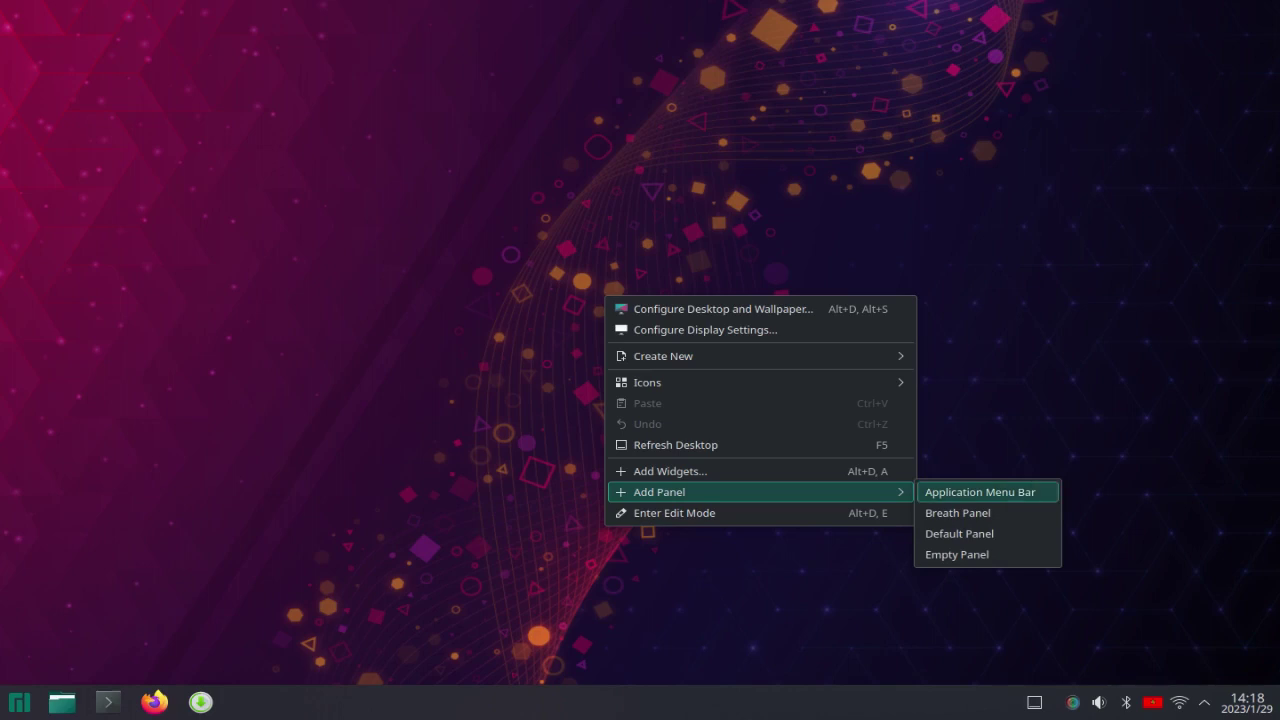
pyautogui.click(1000, 496)
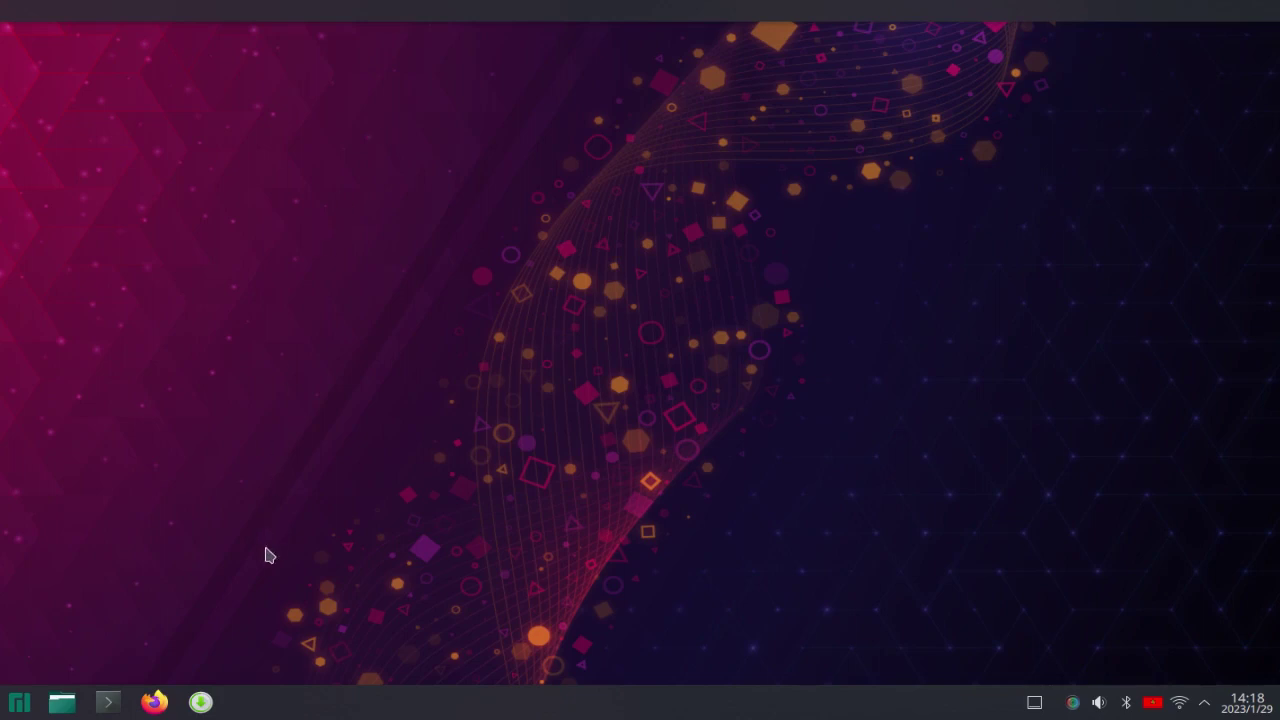
pyautogui.click(117, 705)
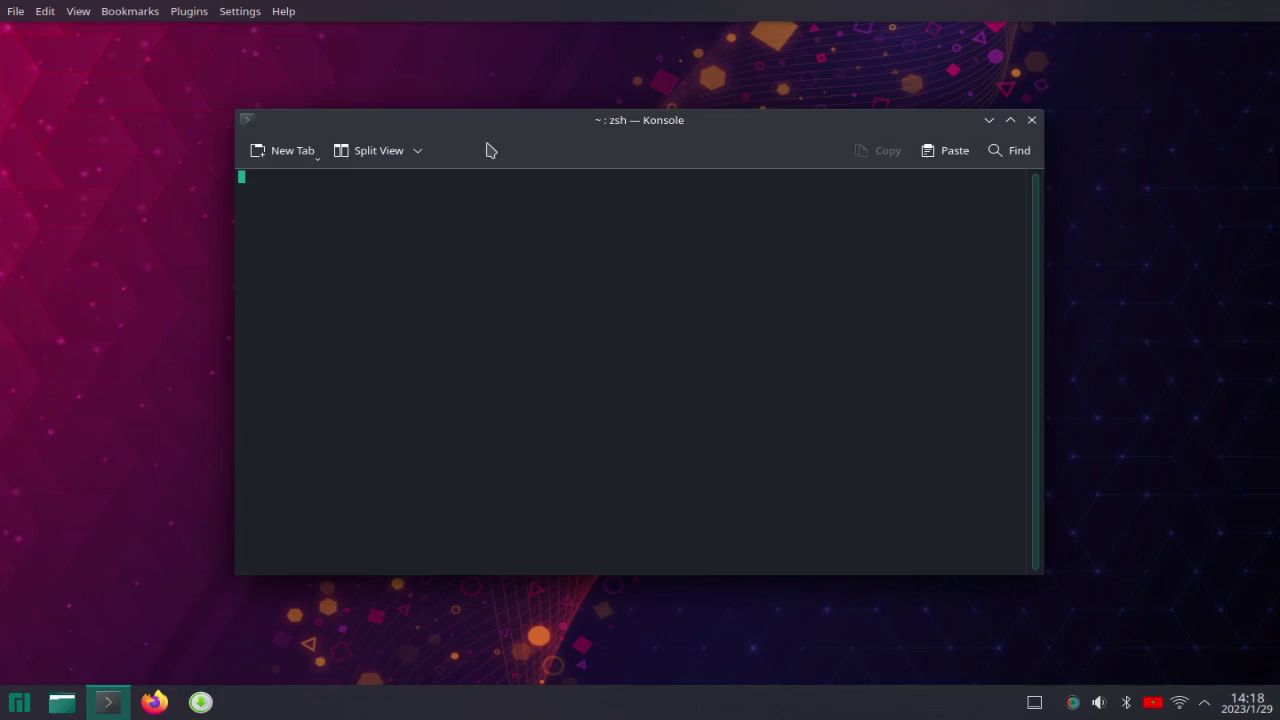
pyautogui.moveTo(489, 126); pyautogui.dragTo(502, 195)
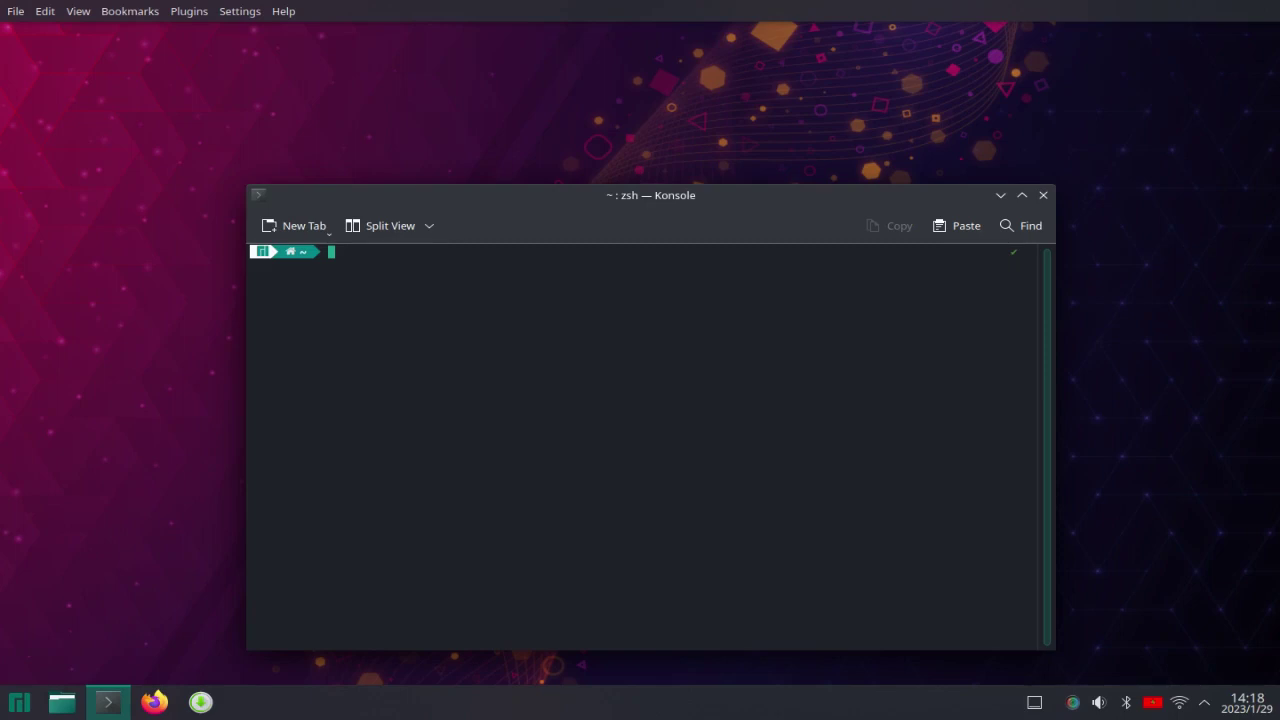
# Step: Clear the mistyped characters in the terminal and enter the start of a package installation command, sudo pacman -S
pyautogui.write('eof')
pyautogui.press('BackSpace')
pyautogui.press('BackSpace')
pyautogui.press('BackSpace')
pyautogui.press('BackSpace')
pyautogui.write('sudo')
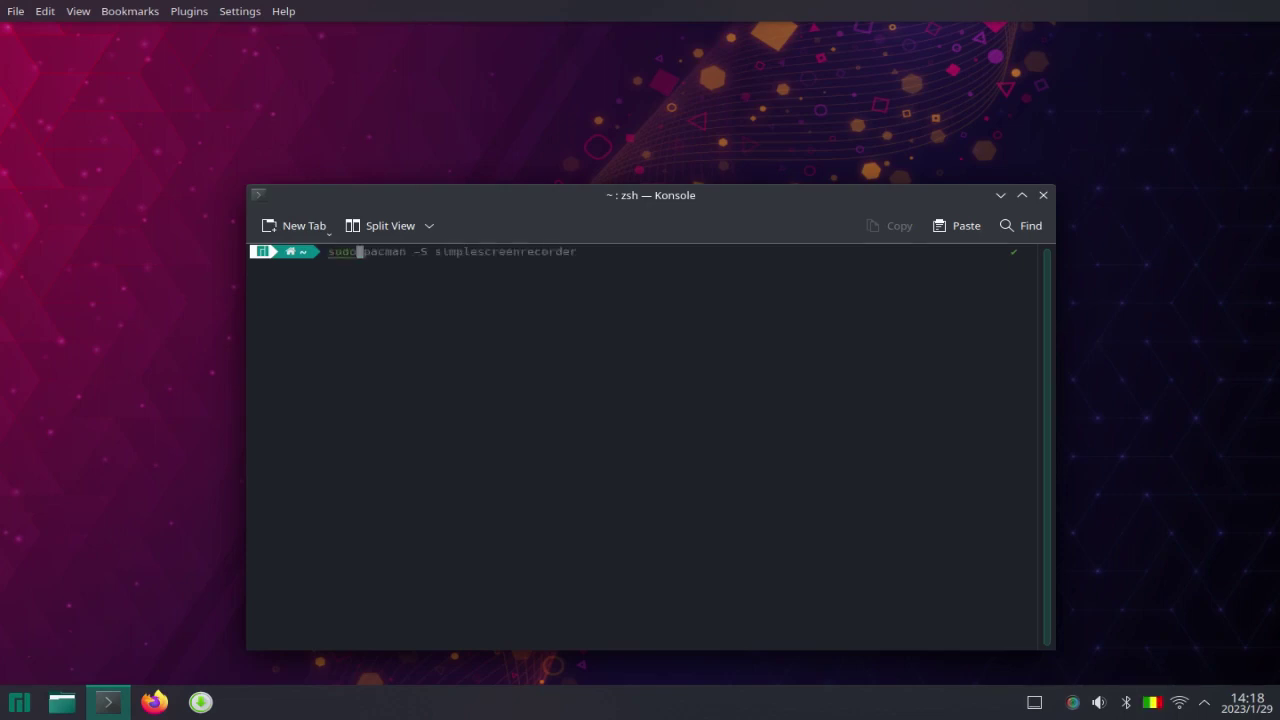
pyautogui.write(' pacman -s')
pyautogui.press('BackSpace')
pyautogui.write('S')
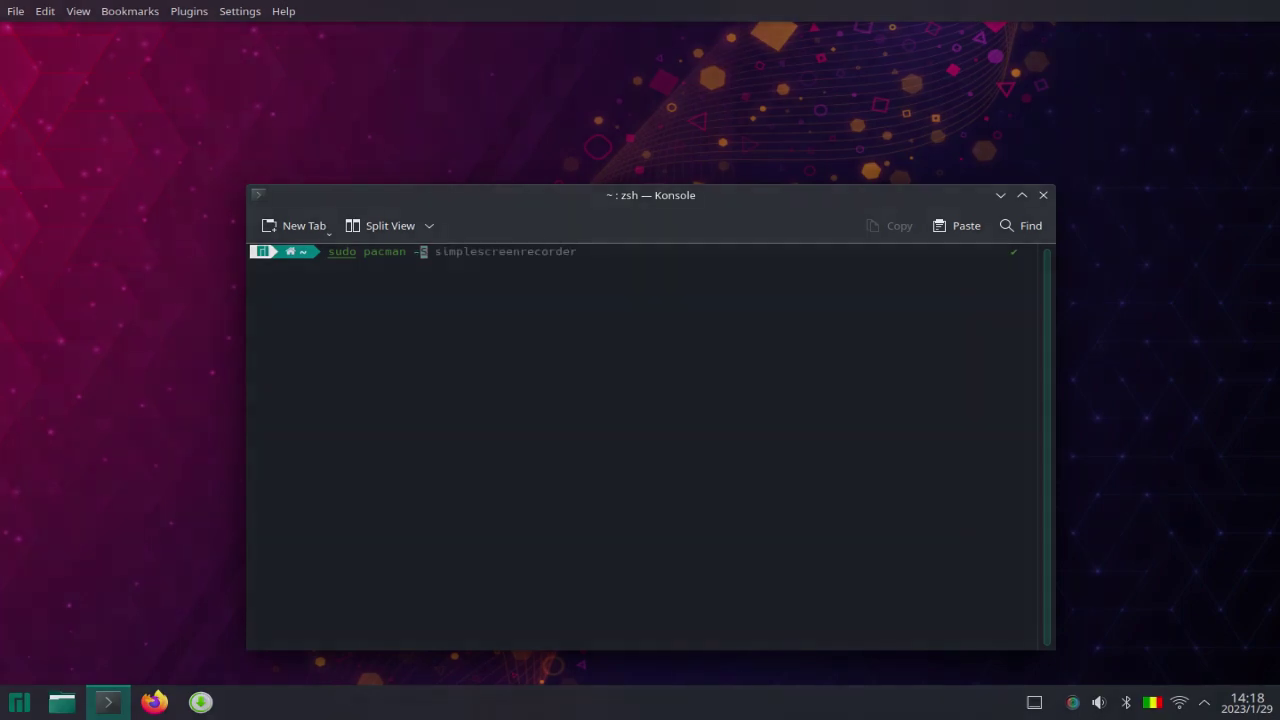